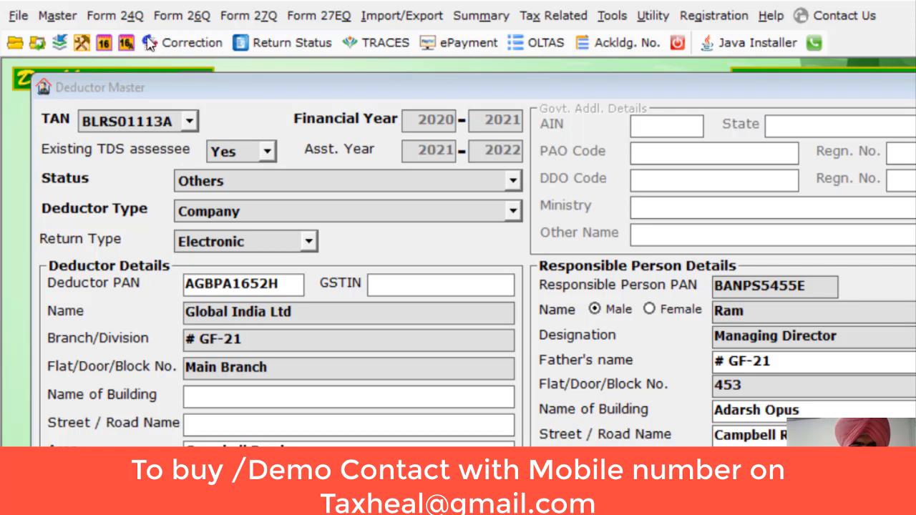
left_click(18, 16)
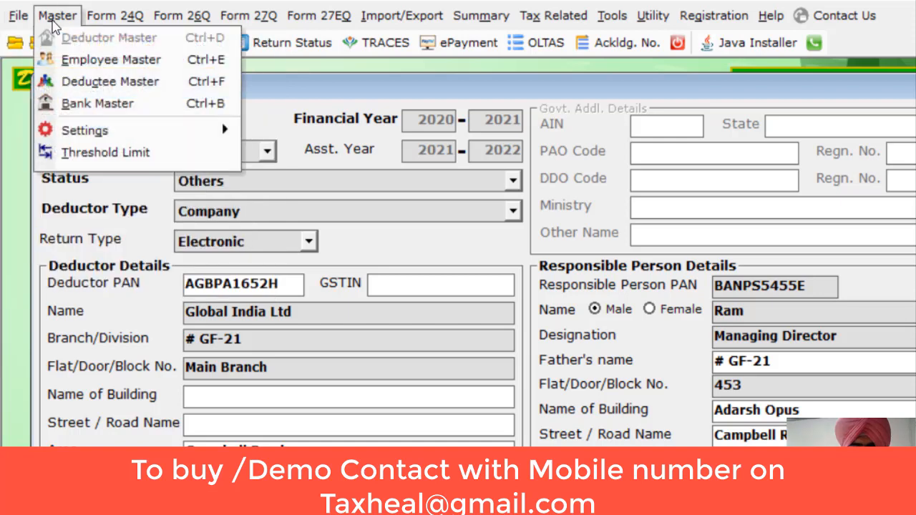
left_click(56, 24)
left_click(56, 25)
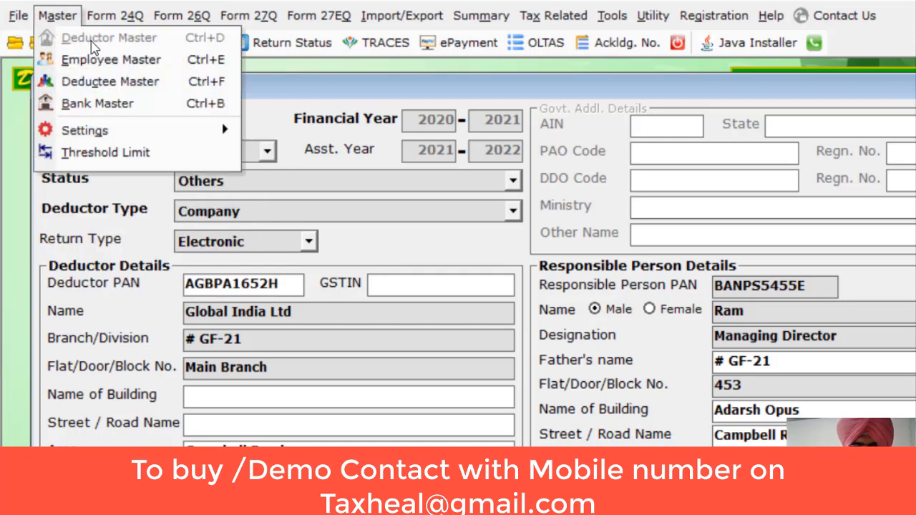
left_click(629, 270)
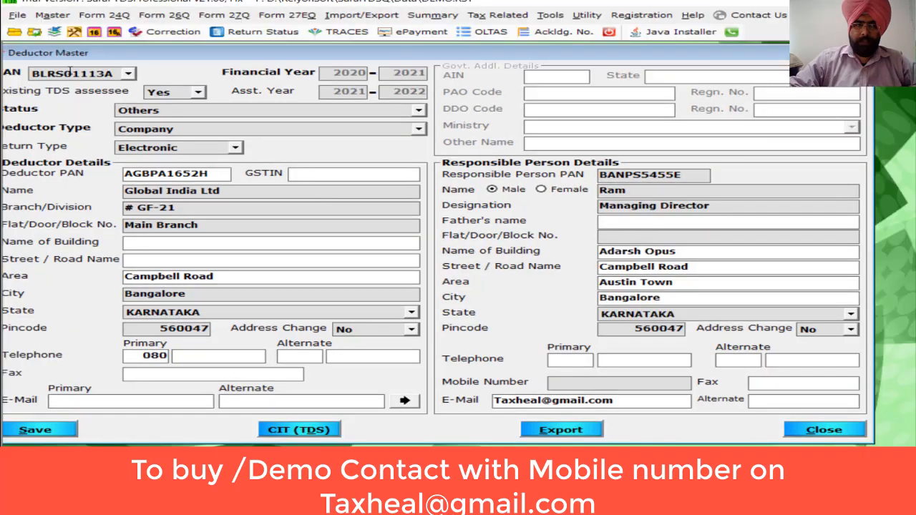
- Open the Deductee Master and enter a deductee's name in the new record
left_click(48, 17)
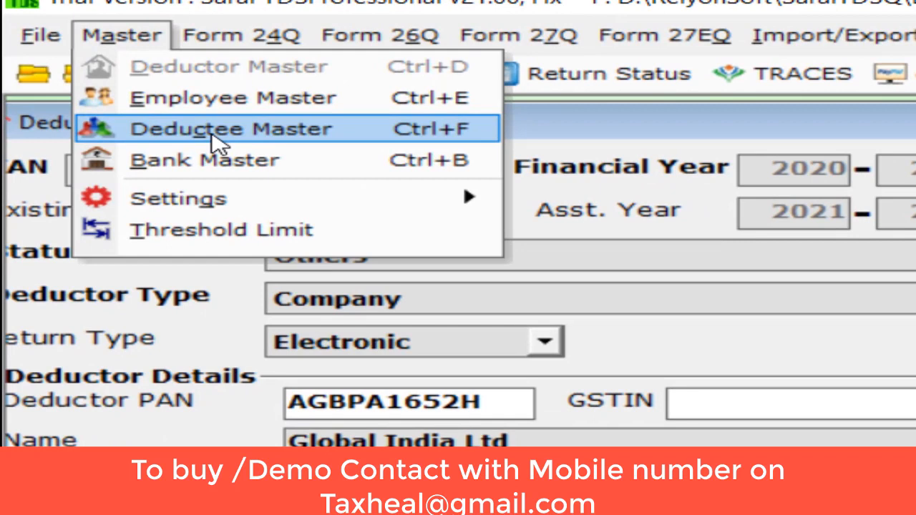
left_click(215, 139)
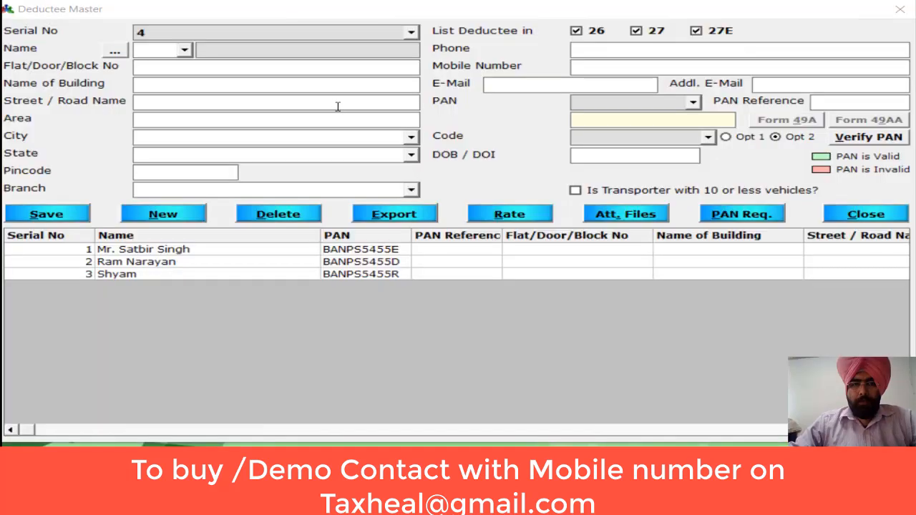
left_click(254, 51)
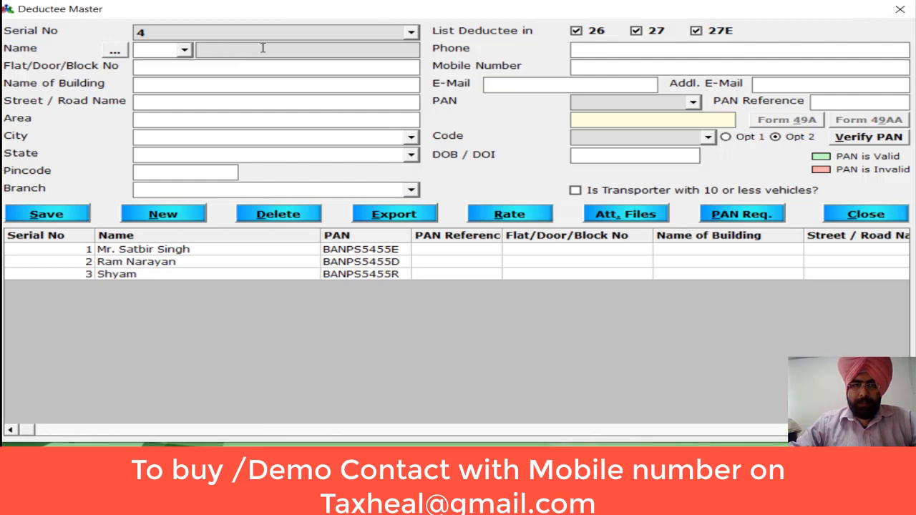
type("ram")
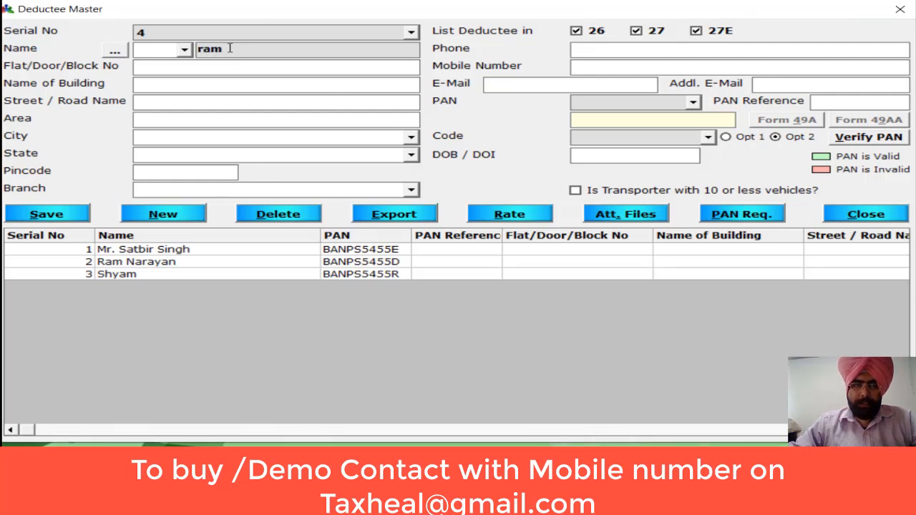
left_click(185, 49)
left_click(184, 50)
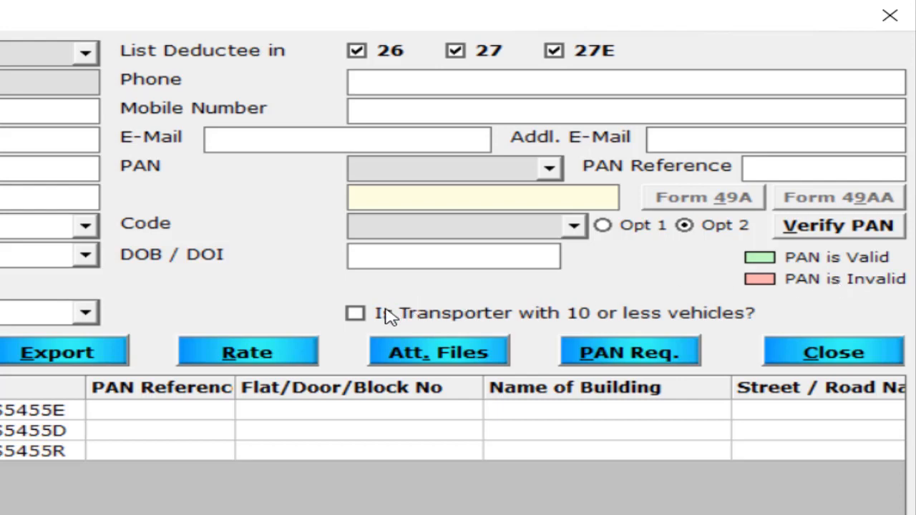
mouse_move(372, 322)
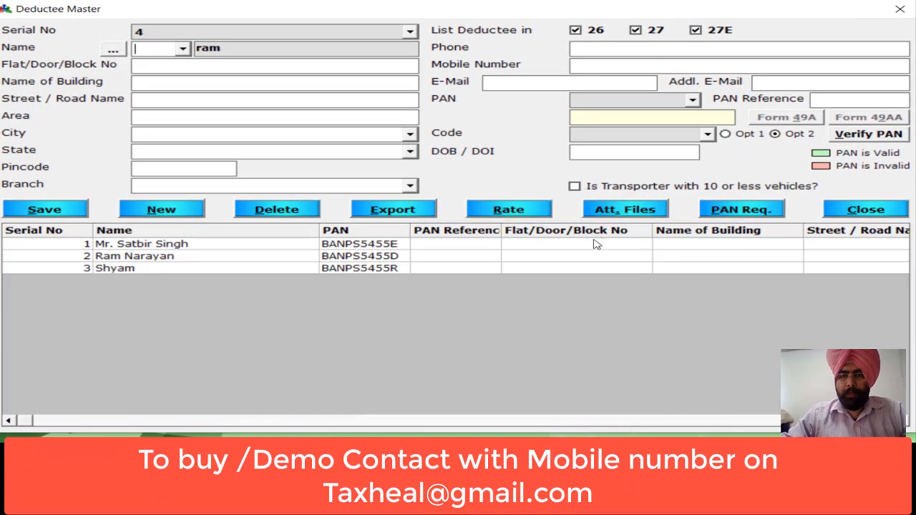
- Review the saved details of the existing deductees, going through all three listed records
left_click(162, 244)
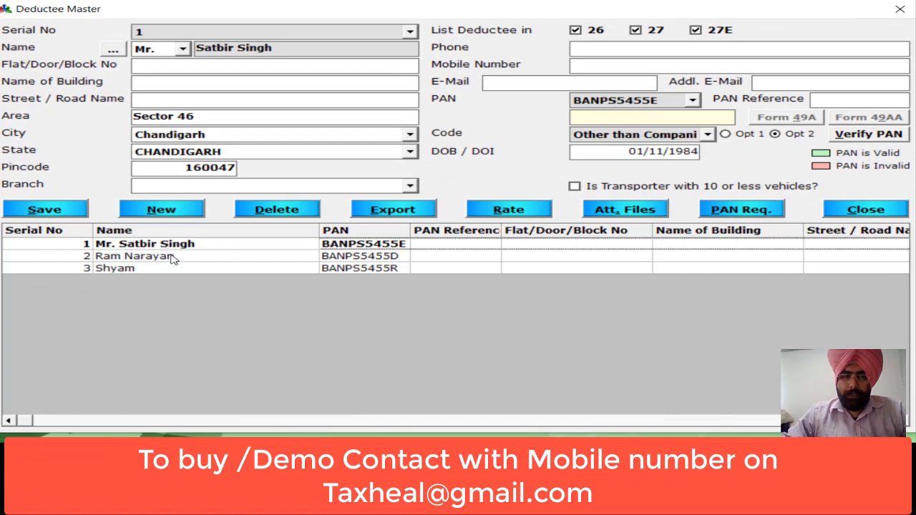
left_click(172, 258)
left_click(179, 269)
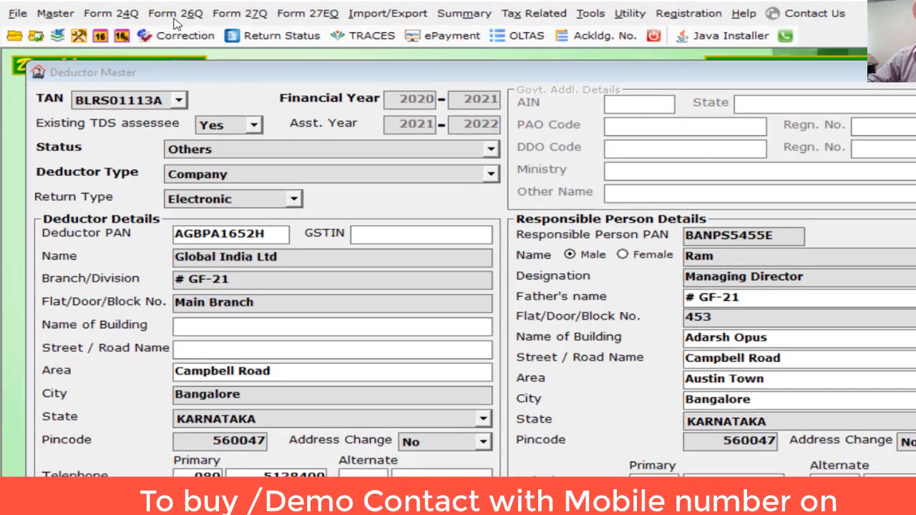
- Open the deduction details of Form 26Q for Quarter 1
left_click(165, 14)
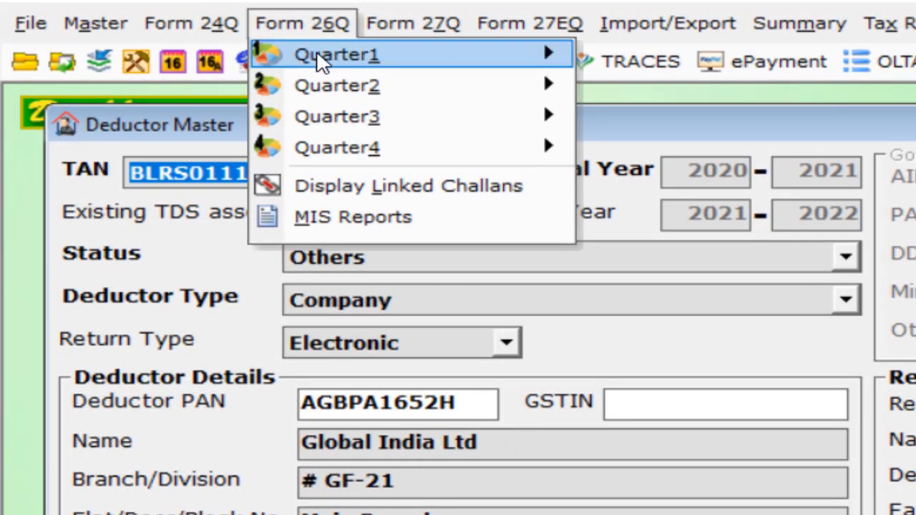
mouse_move(318, 62)
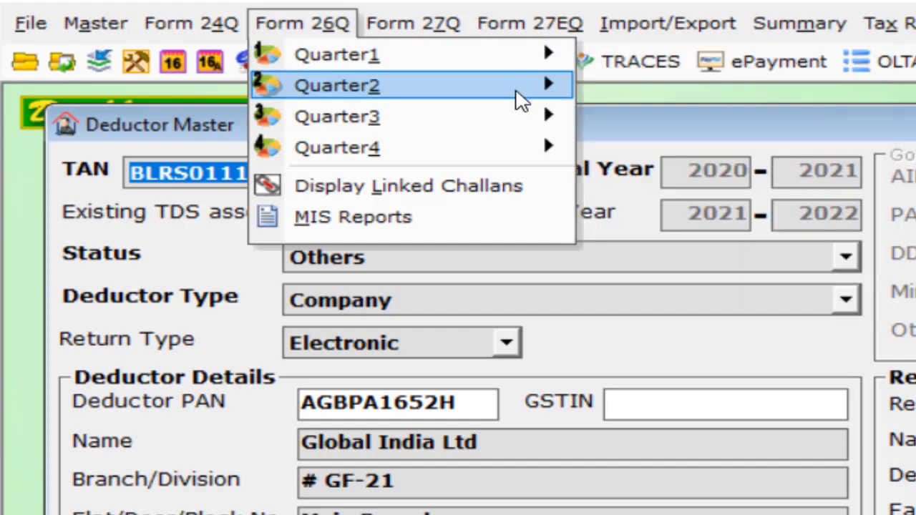
mouse_move(508, 60)
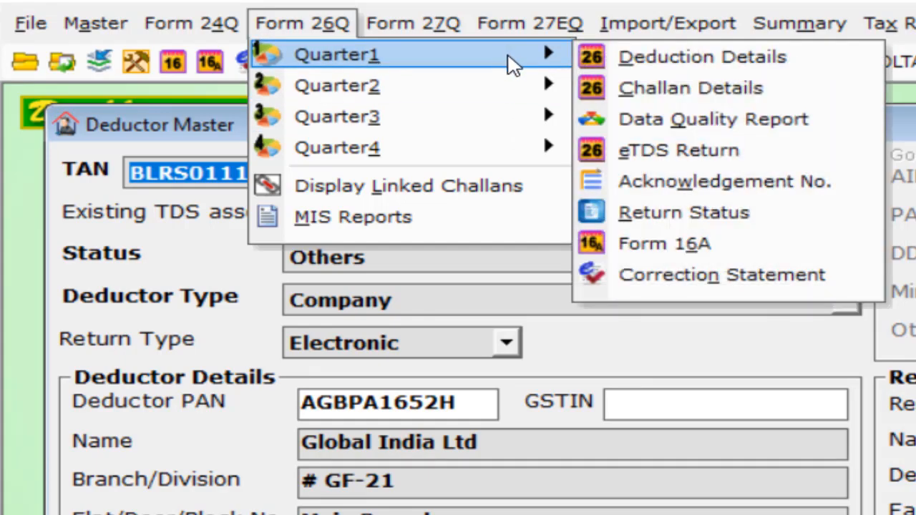
left_click(685, 59)
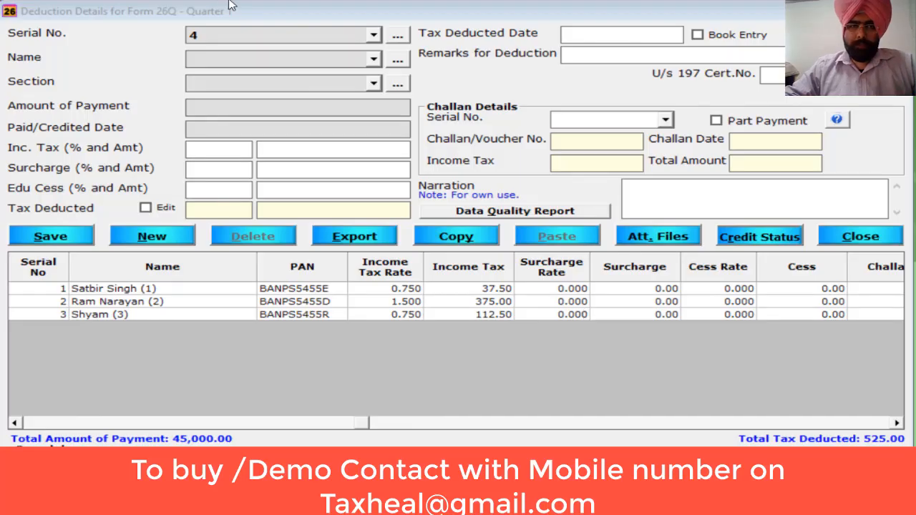
- Examine the deductees available for a new deduction entry, including the search by name or PAN, without choosing one
left_click(374, 61)
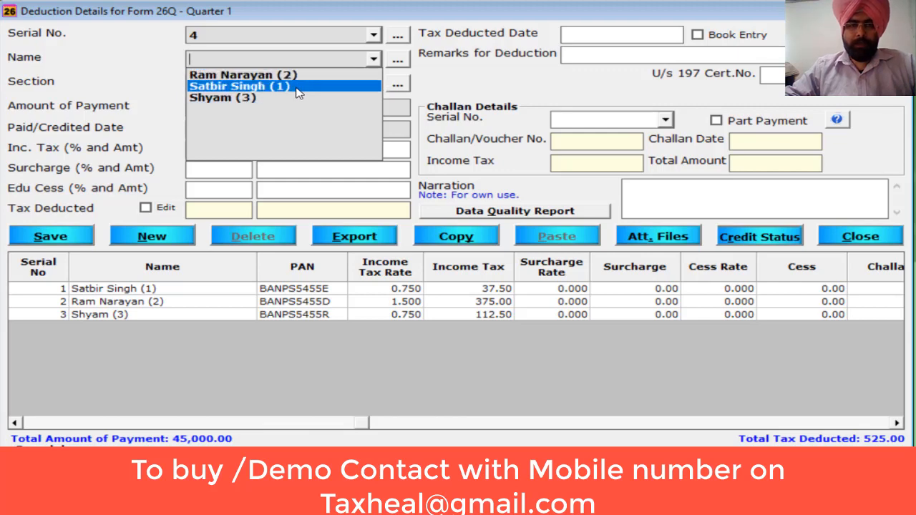
left_click(472, 84)
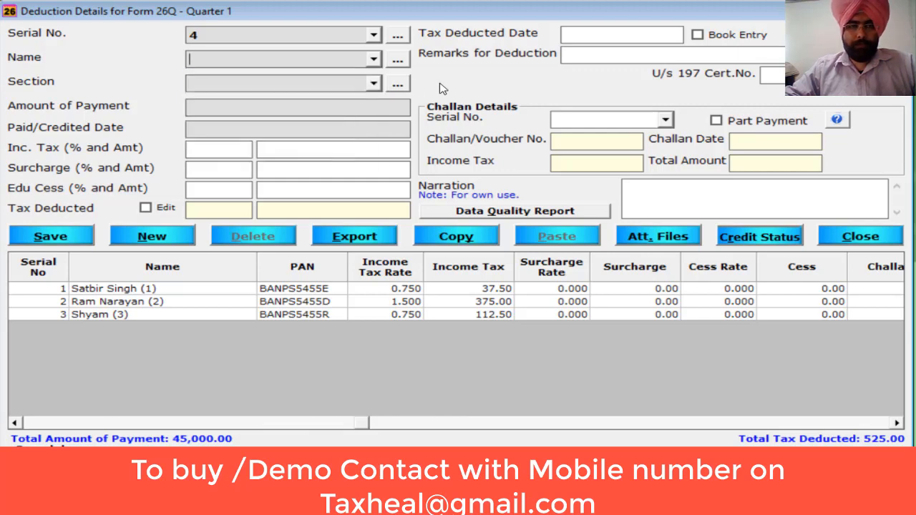
left_click(397, 60)
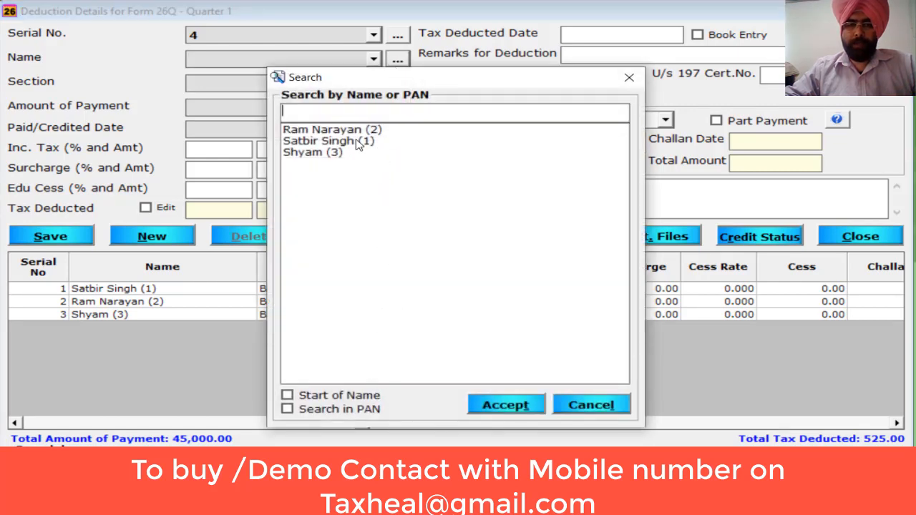
left_click(593, 406)
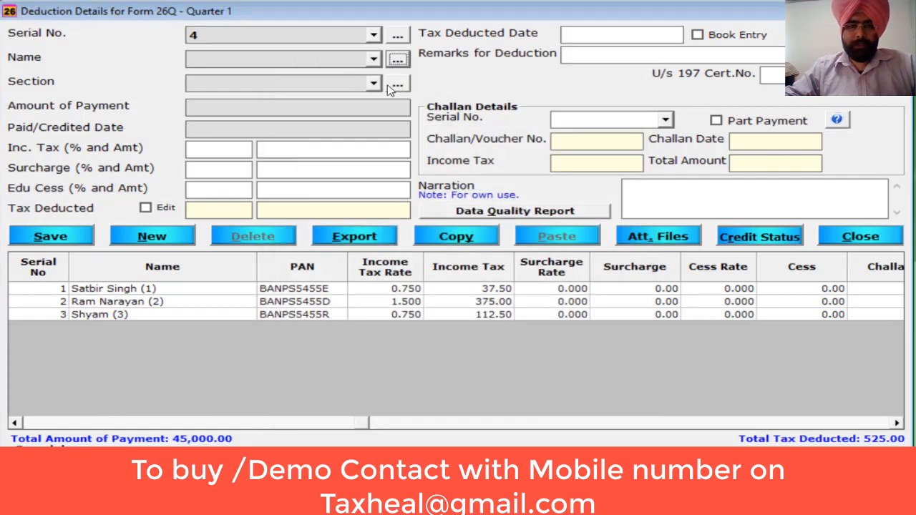
- Set the section of the new deduction entry to 194J
left_click(374, 83)
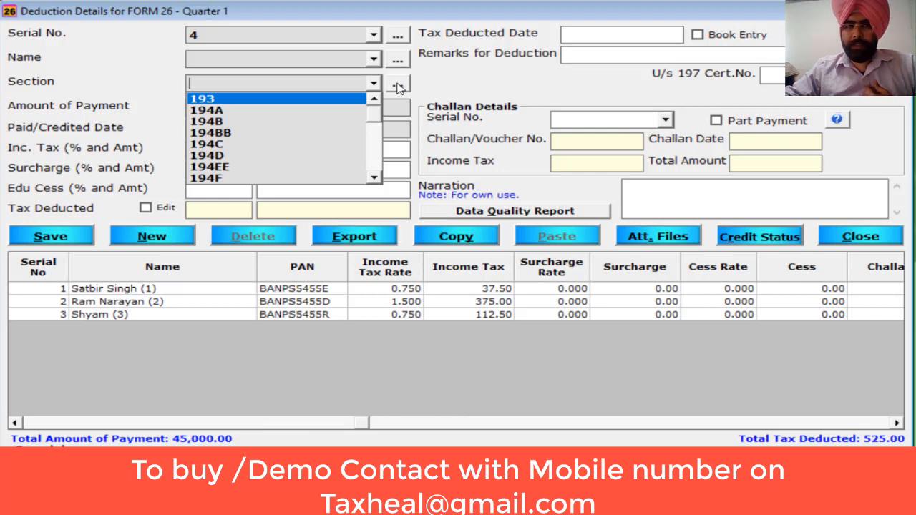
left_click(376, 178)
left_click(261, 159)
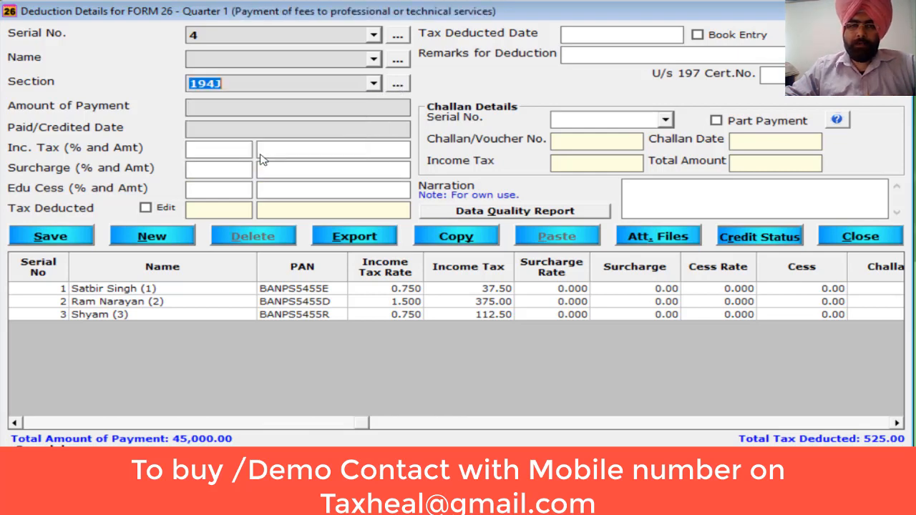
- Review the Form 26Q tax rate chart for the regular and reduced rates of each section
left_click(213, 87)
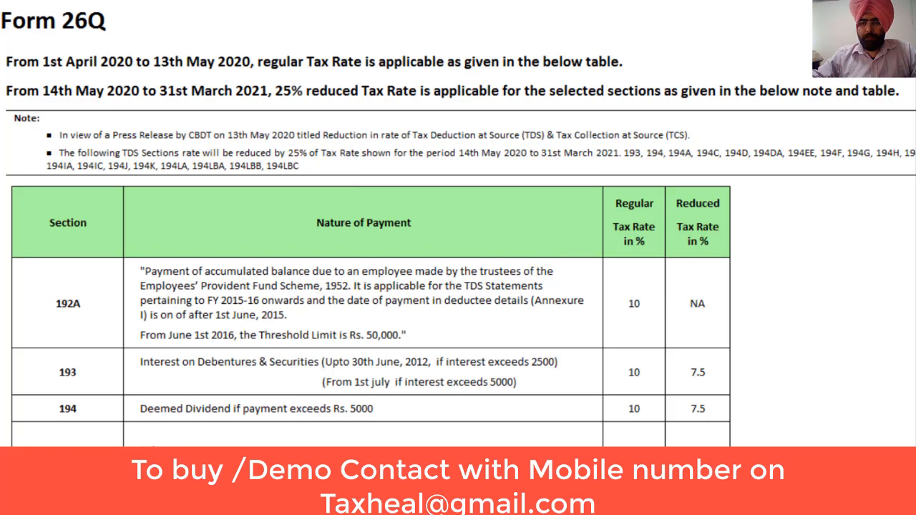
scroll(458, 224, "down", 5)
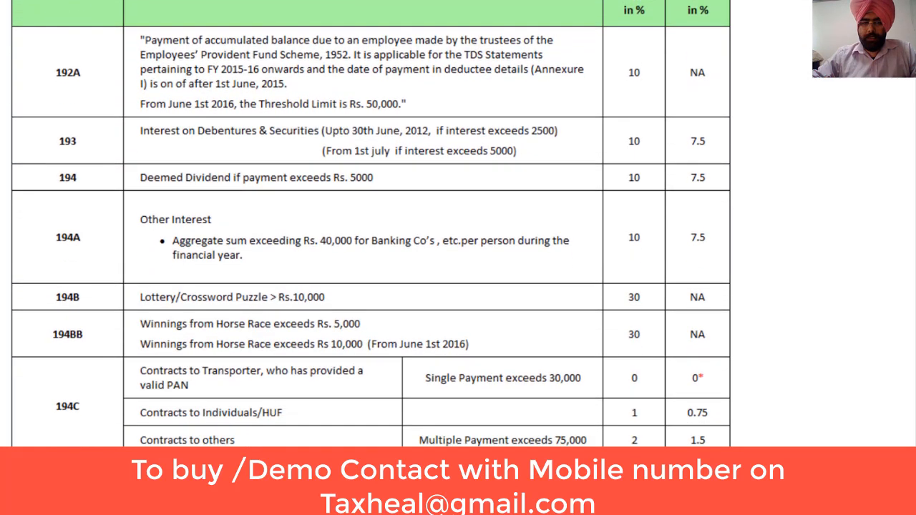
scroll(458, 224, "down", 4)
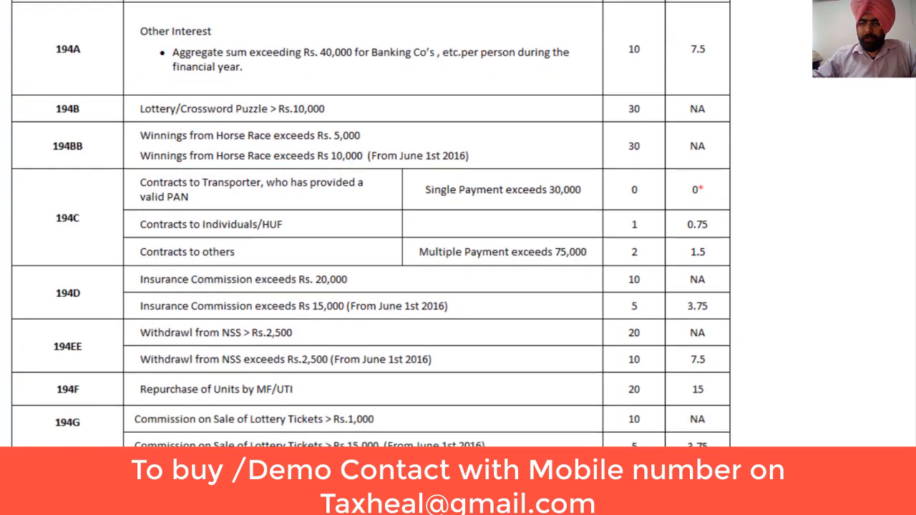
scroll(457, 224, "down", 11)
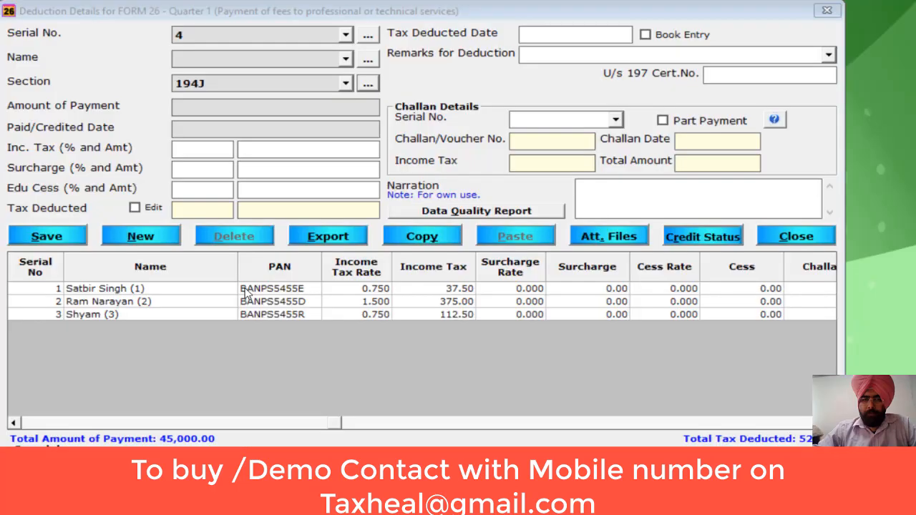
- Load the first saved deduction entry and examine the available remarks for deduction without choosing one
left_click(243, 289)
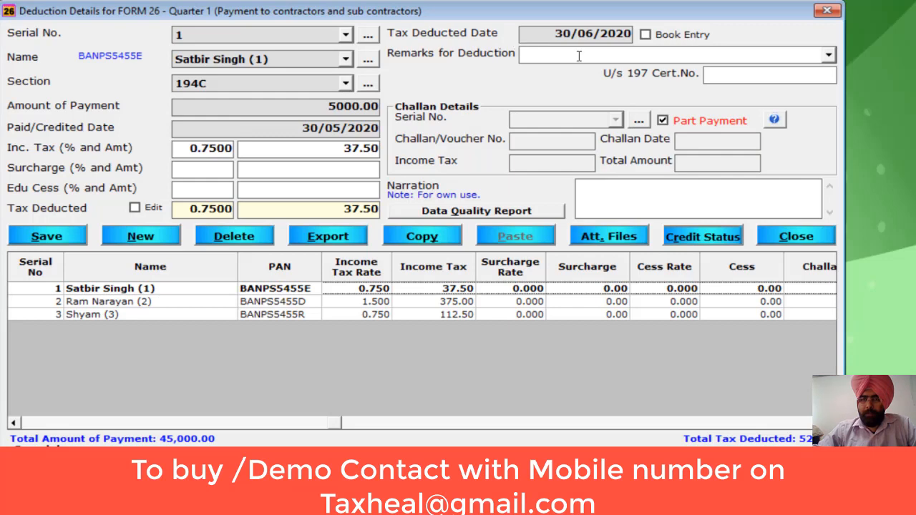
left_click(828, 55)
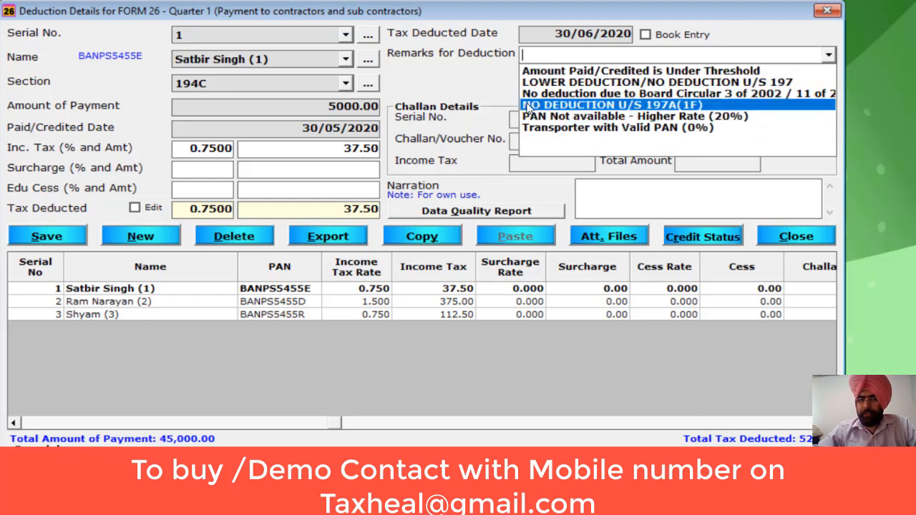
left_click(475, 93)
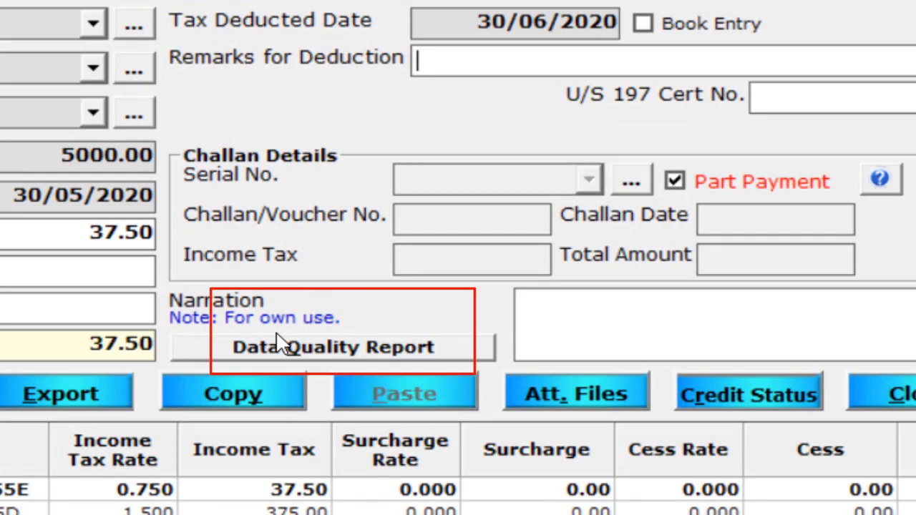
- Generate the Data Quality Report and review its short, higher rate and transporter based deductions and PAN deductee code mismatch sheets
left_click(280, 343)
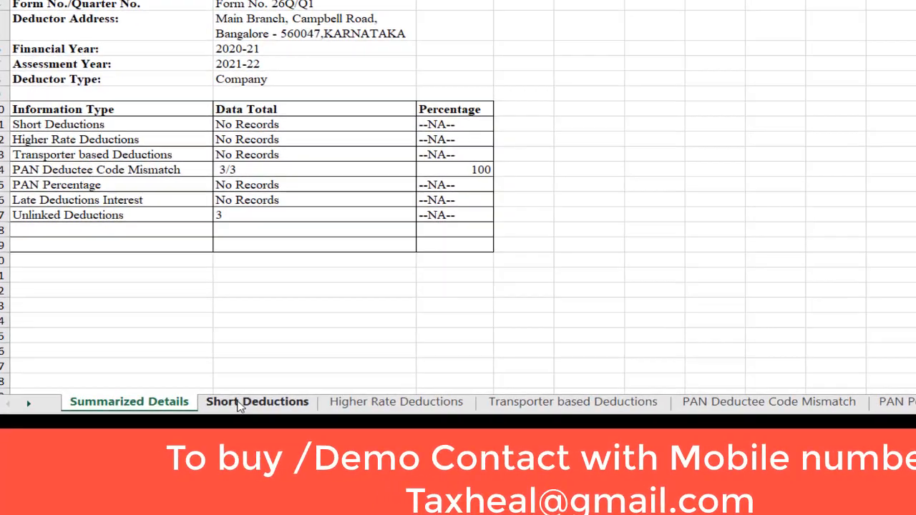
left_click(239, 403)
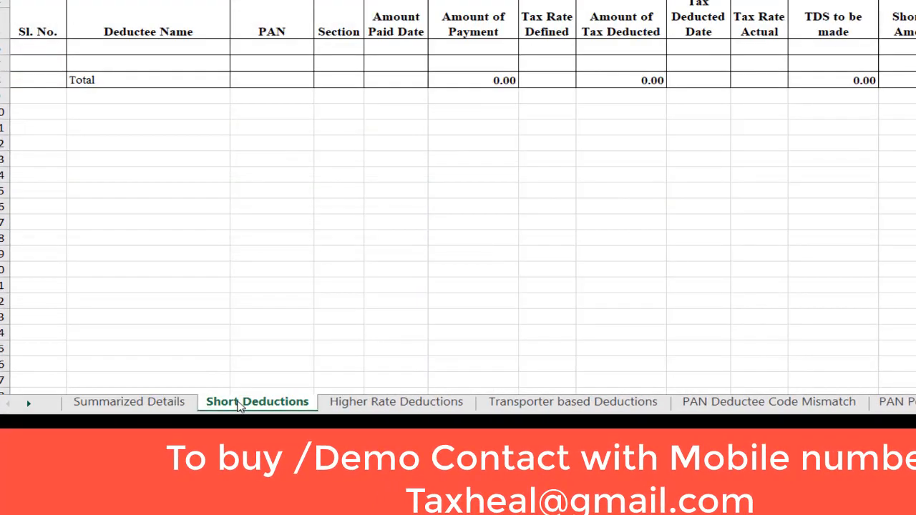
left_click(382, 406)
left_click(557, 405)
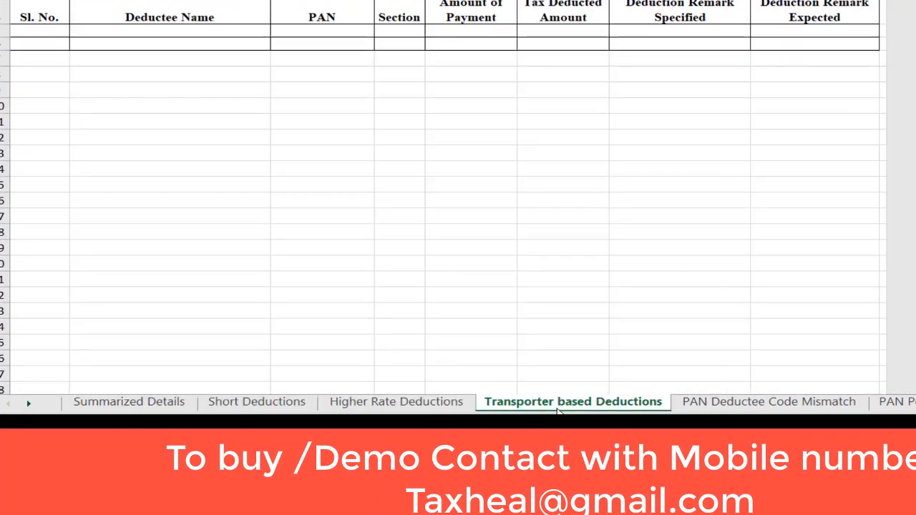
left_click(727, 407)
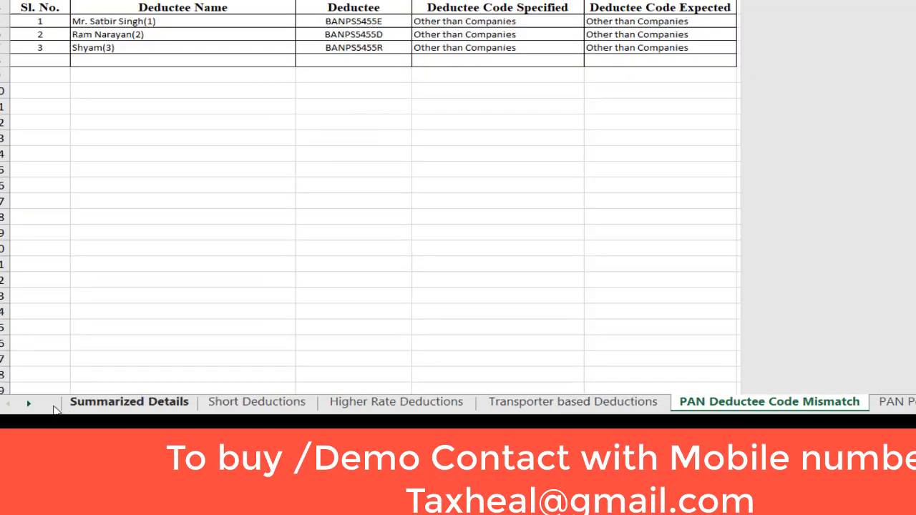
- Review the PAN percentage, late deductions interest and unlinked deductions sheets of the Data Quality Report
left_click(28, 403)
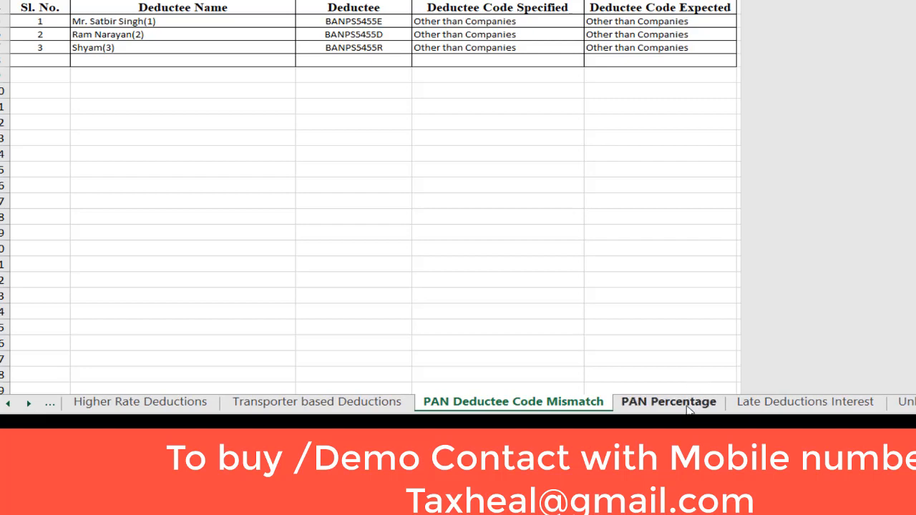
left_click(686, 404)
left_click(792, 404)
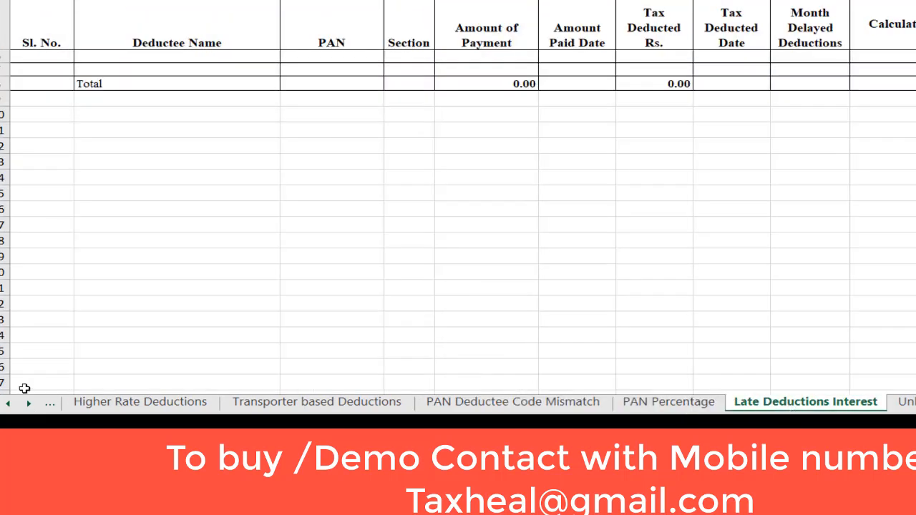
left_click(28, 405)
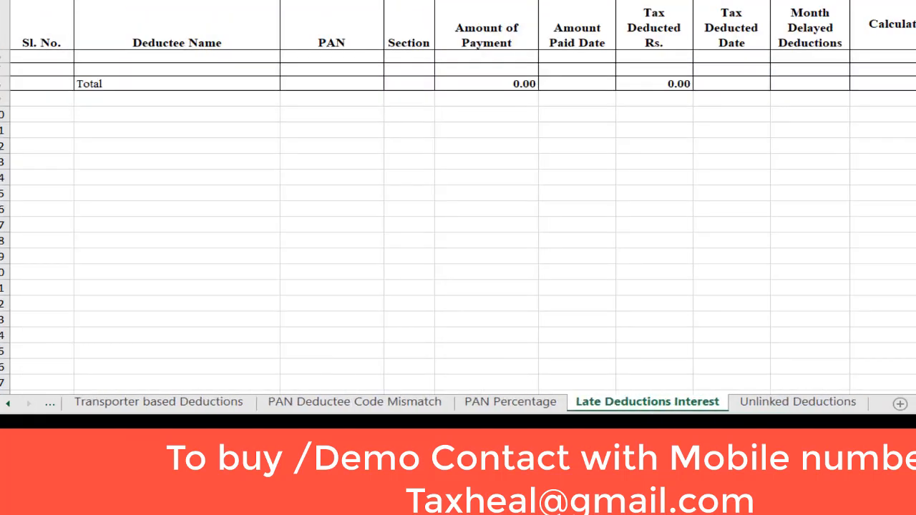
left_click(811, 405)
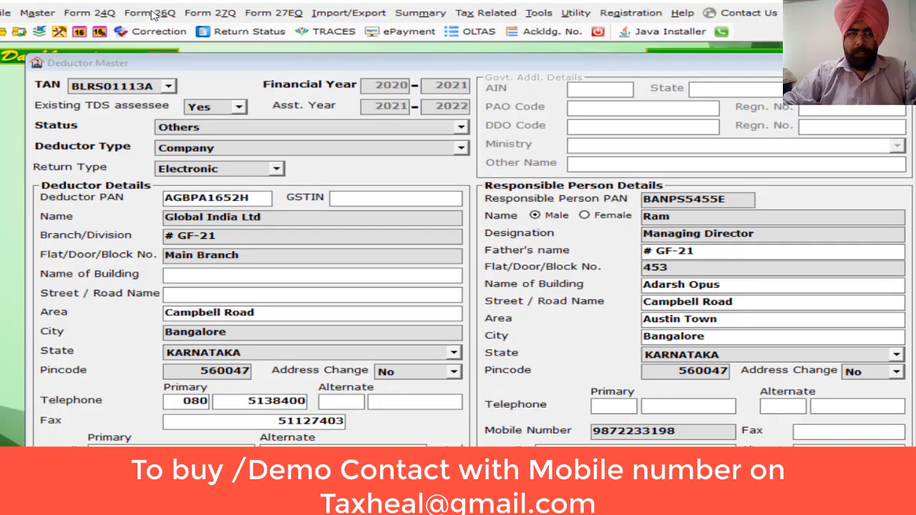
- Open the Form 26Q Quarter 1 challan details and list the saved deductions for challan creation, sorted by section
left_click(150, 13)
mouse_move(192, 33)
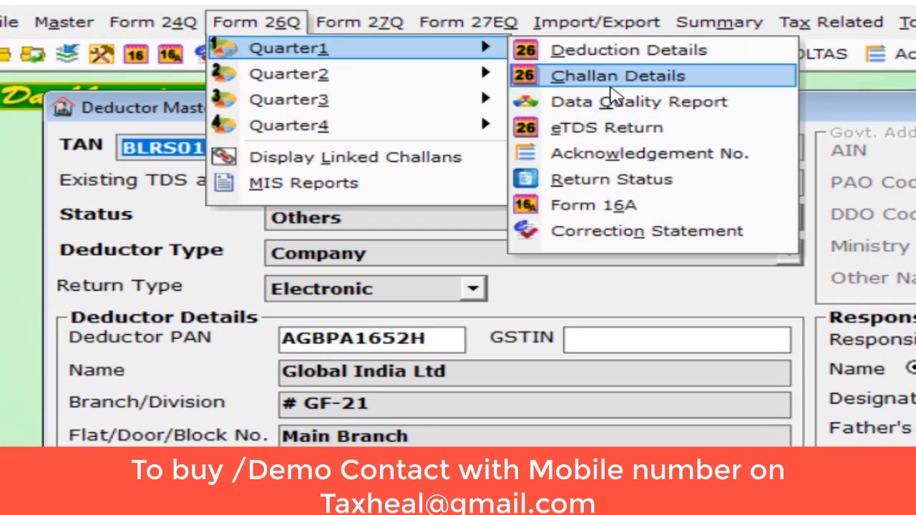
key("Return")
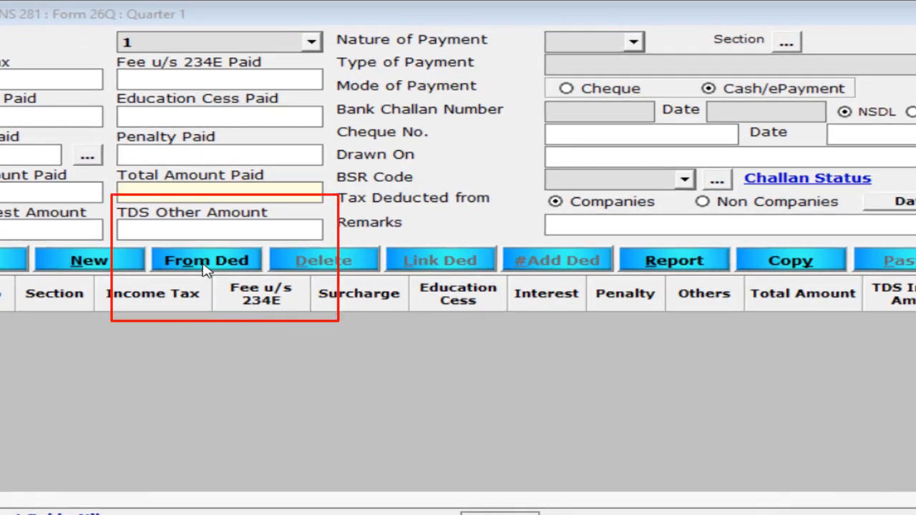
left_click(205, 261)
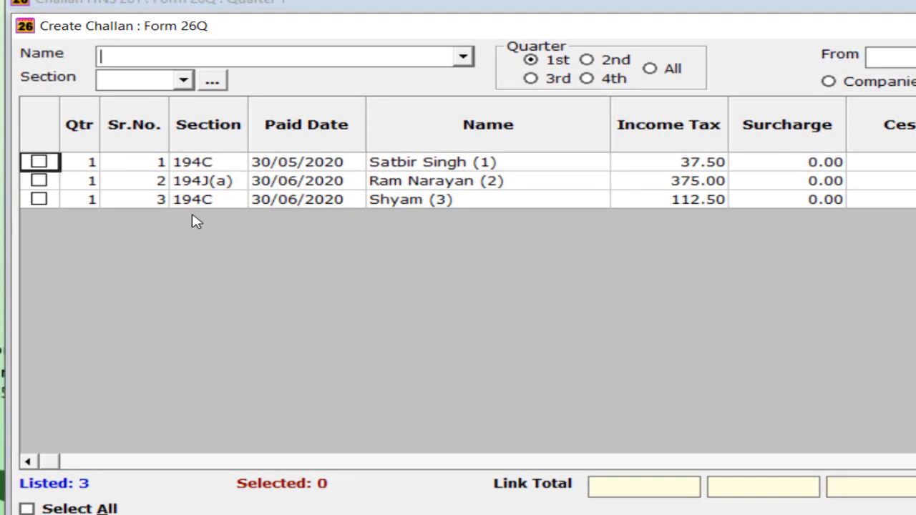
left_click(209, 124)
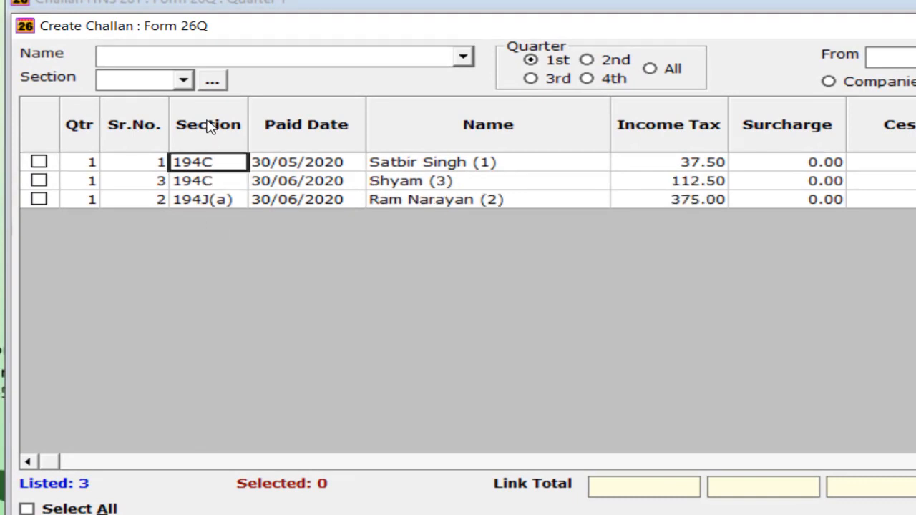
- Create a challan from the two 194C deductions, including the calculated interest amount
left_click(39, 162)
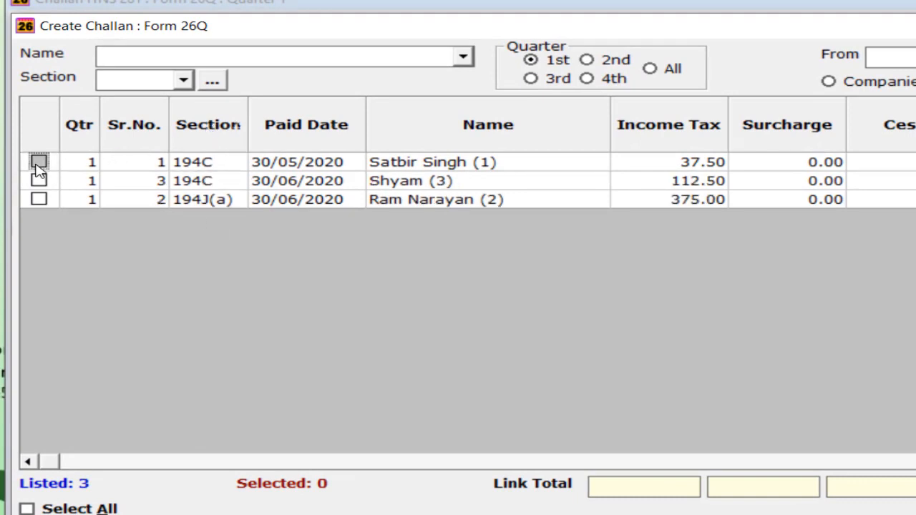
left_click(39, 180)
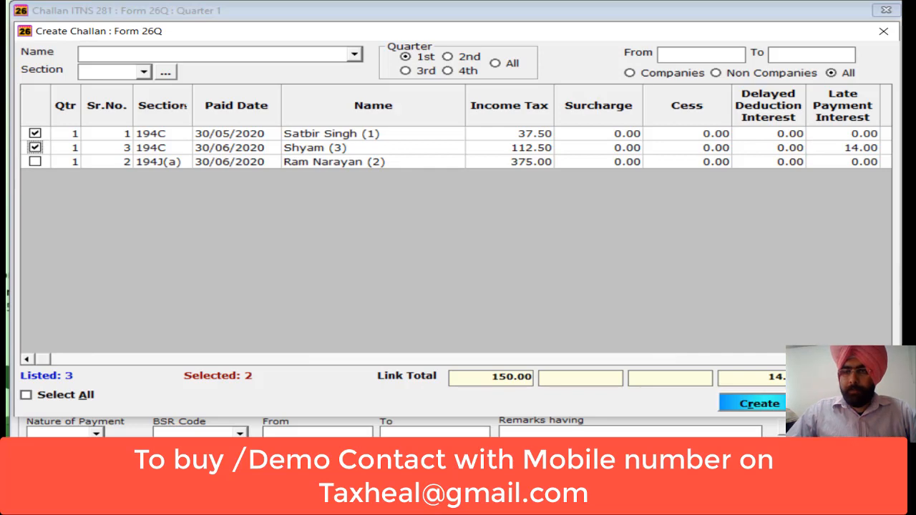
left_click(781, 405)
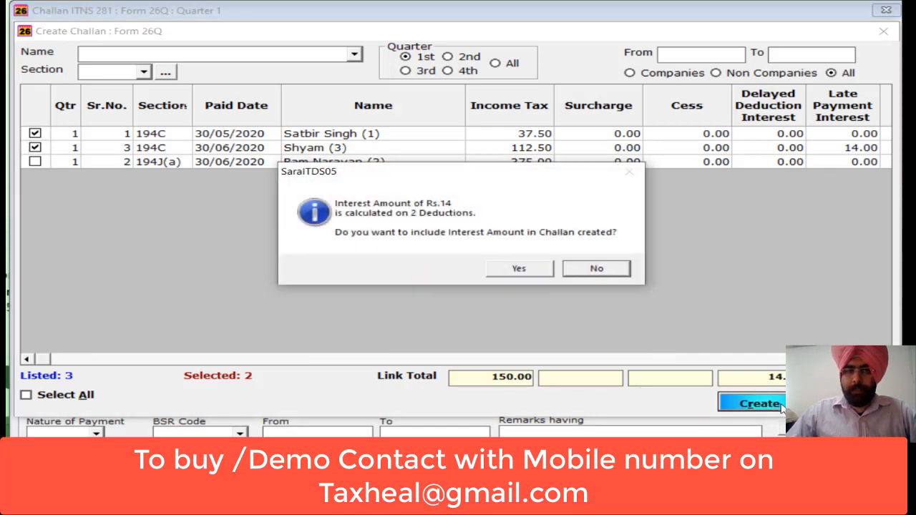
left_click(533, 273)
left_click(186, 62)
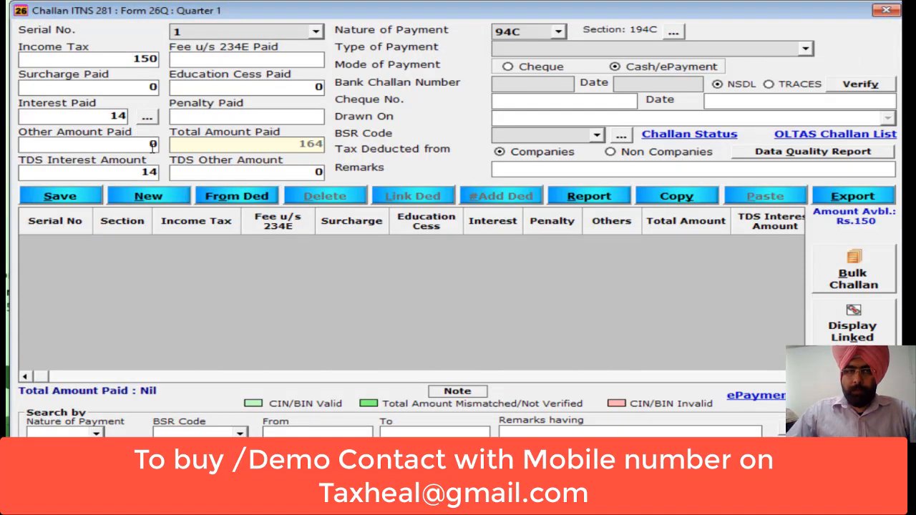
- Fill in the 194C challan with bank challan number 12345, BSR code 0123456 and date 07/05/2020
left_click(61, 196)
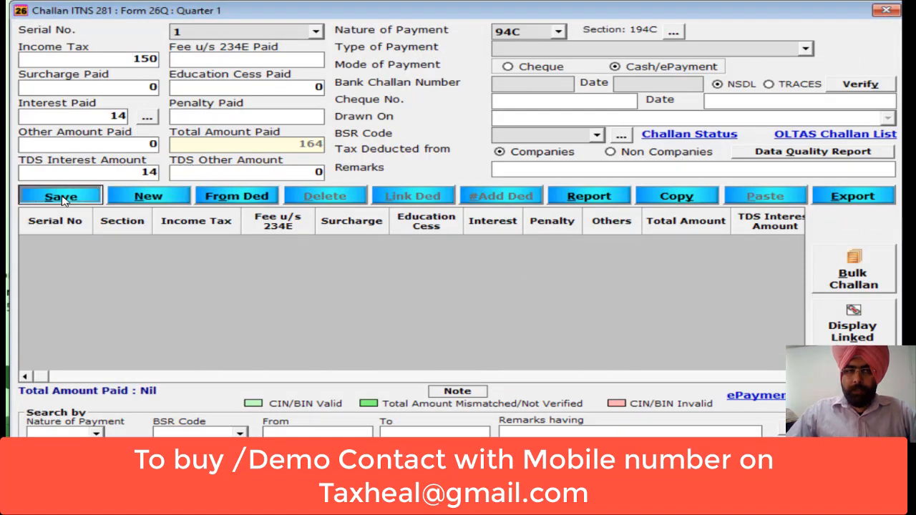
left_click(578, 262)
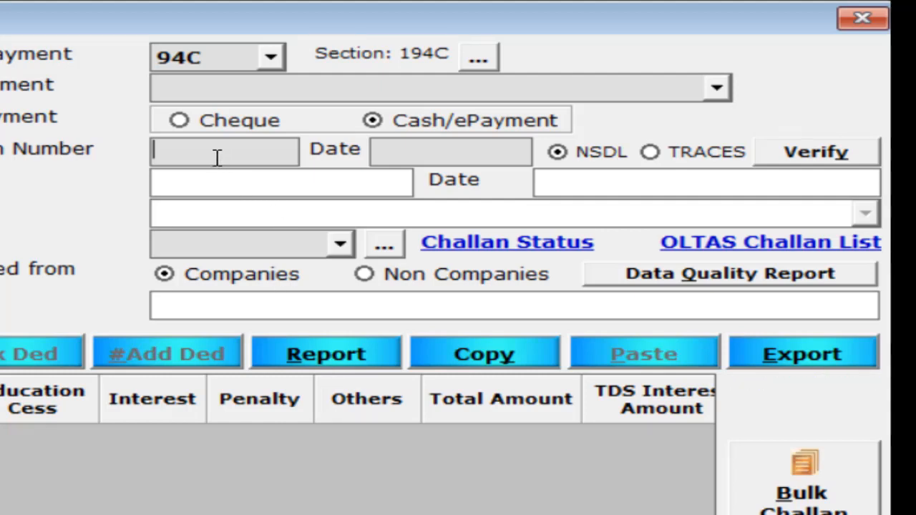
type("12")
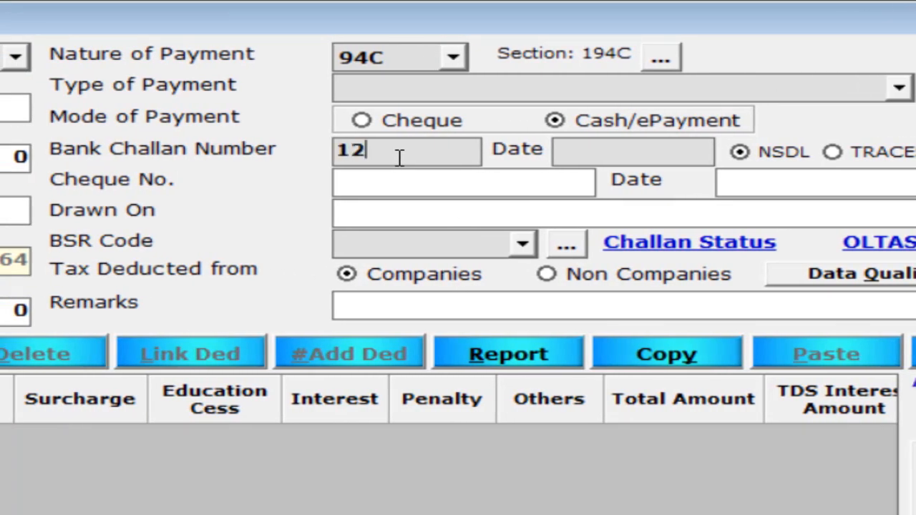
type("345")
type("0123456")
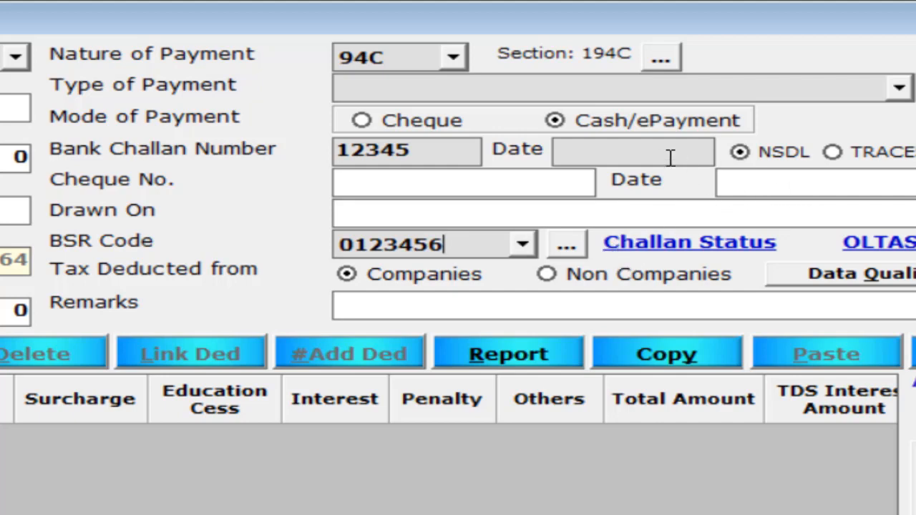
left_click(629, 146)
type("07/05/2020")
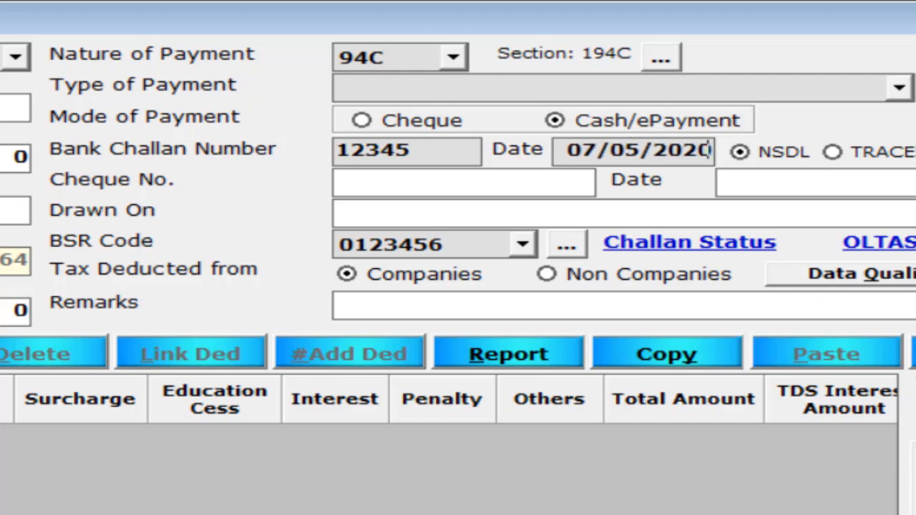
key("Tab")
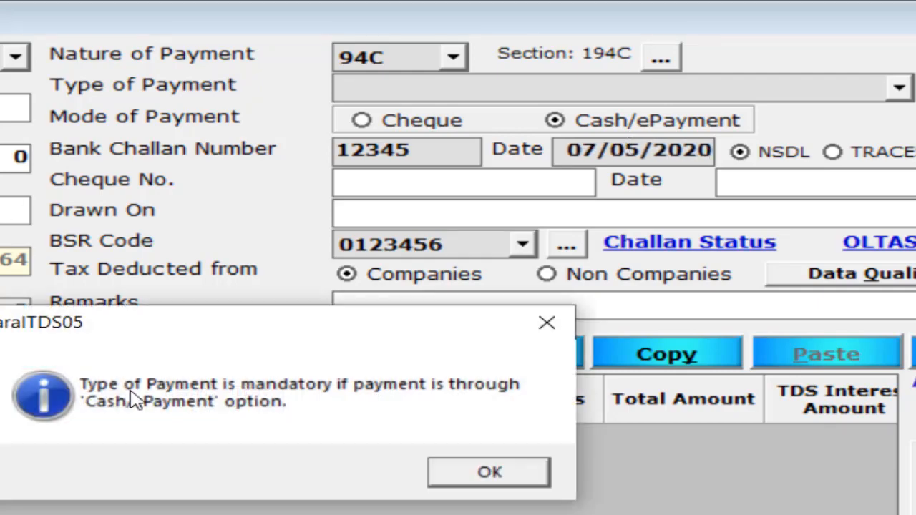
- Save the 194C challan with payment type 200-Payable by Taxpayer and start a new challan entry
left_click(475, 476)
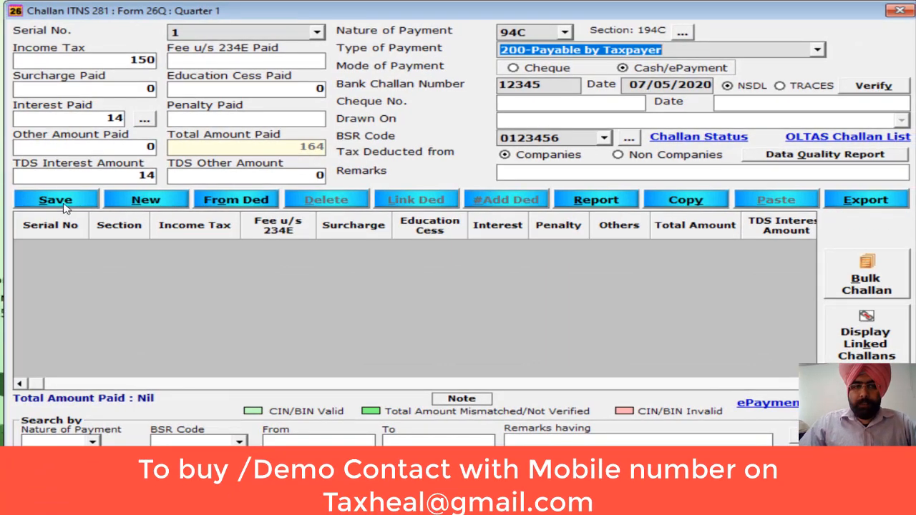
left_click(57, 201)
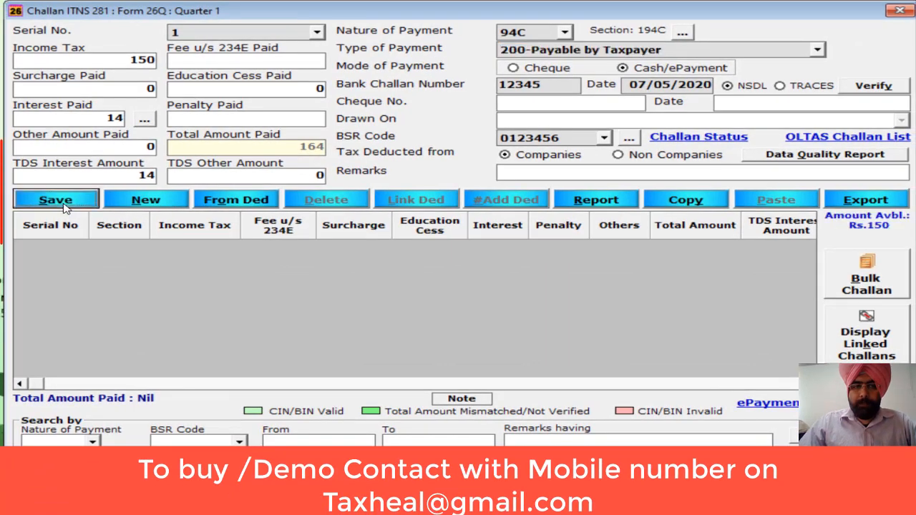
left_click(475, 267)
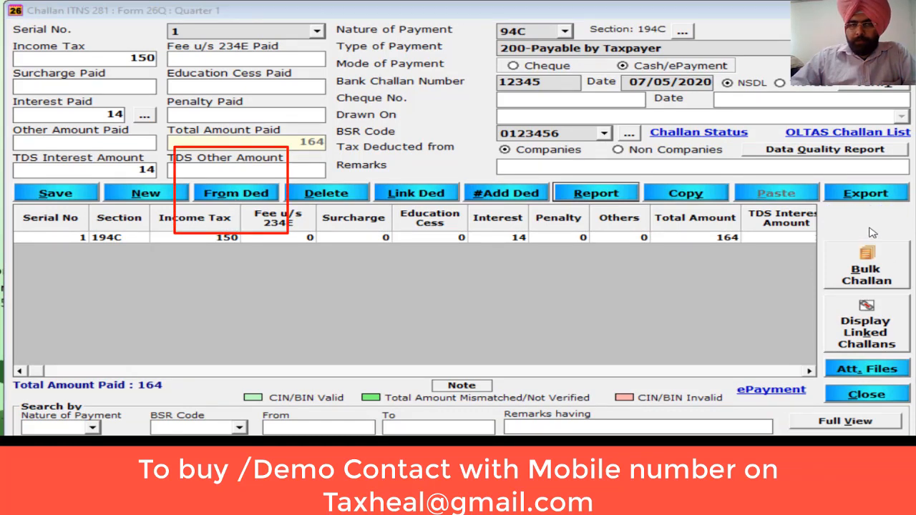
left_click(142, 198)
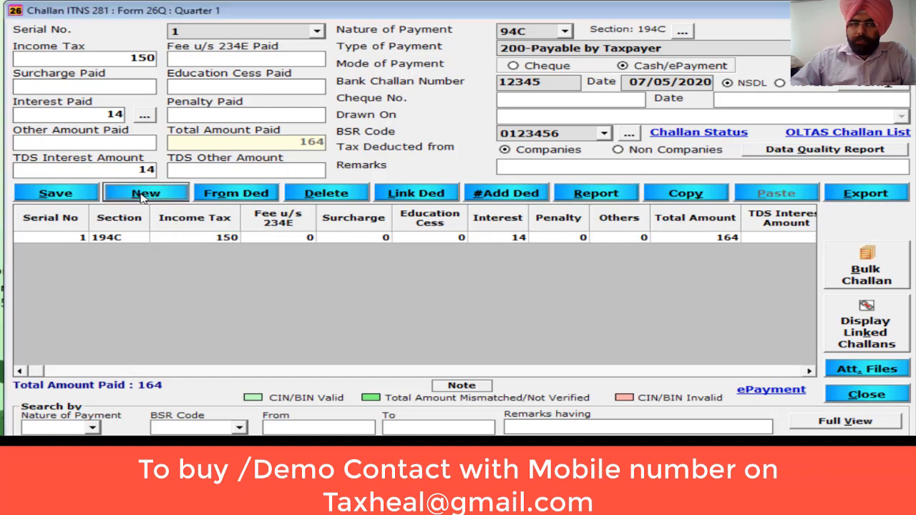
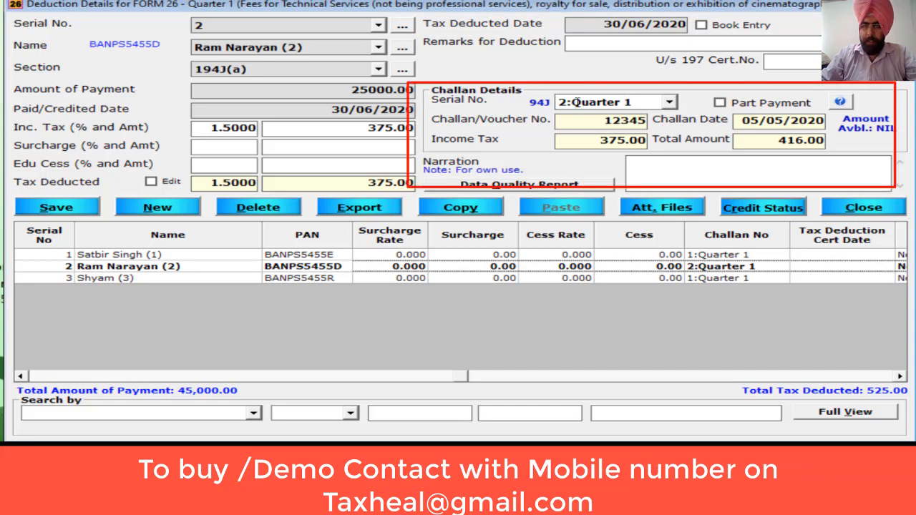
- Try challan 2:Quarter 1 for the third deduction entry without saving, and return to the first entry
left_click(315, 281)
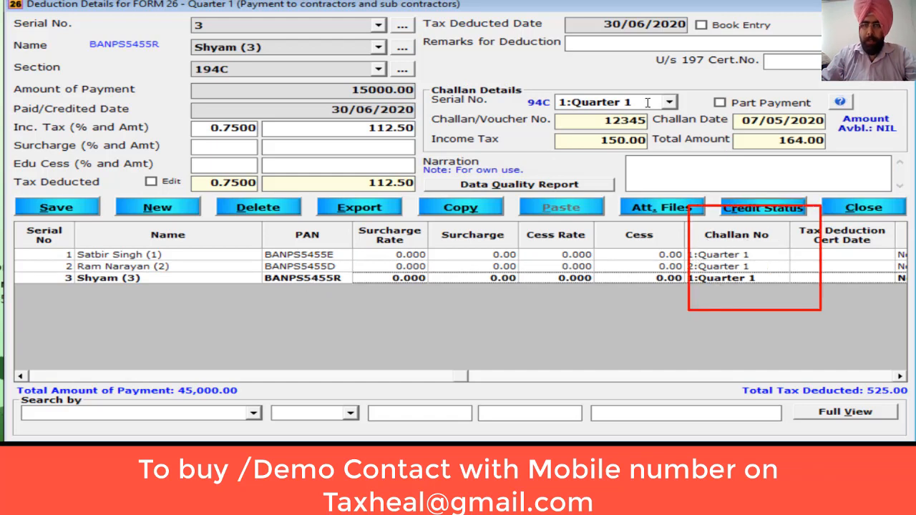
left_click(669, 103)
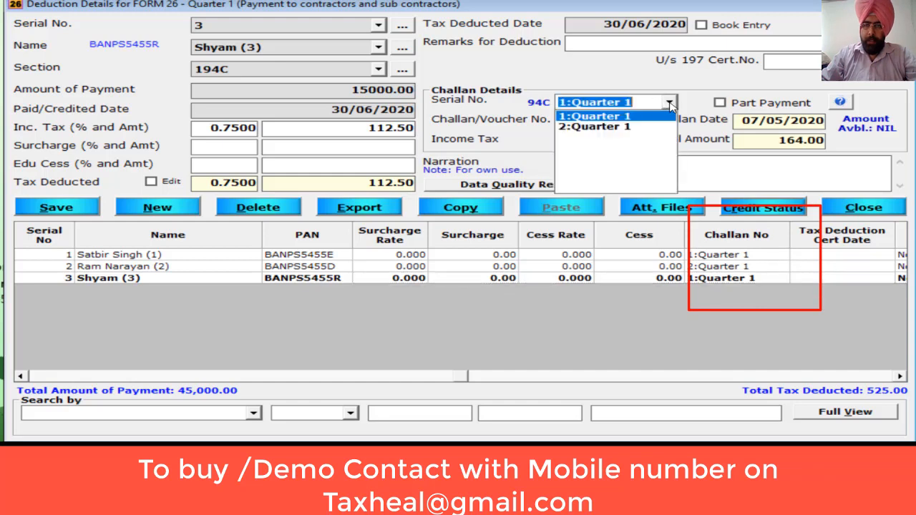
left_click(621, 127)
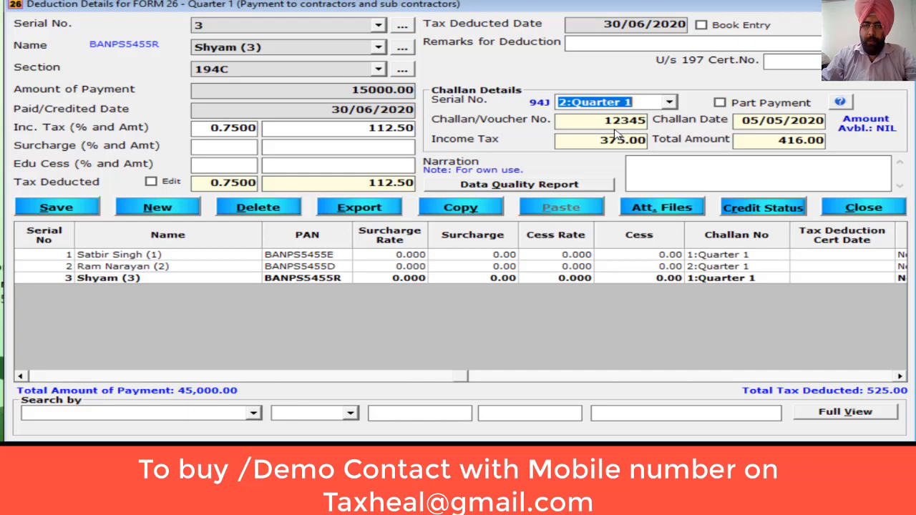
left_click(276, 257)
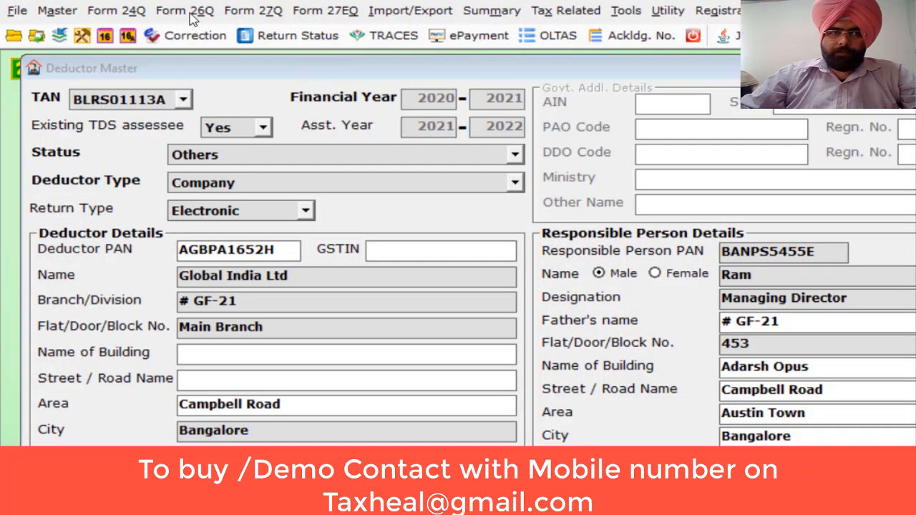
- Open the eTDS Return for Form 26Q Quarter 1
left_click(191, 14)
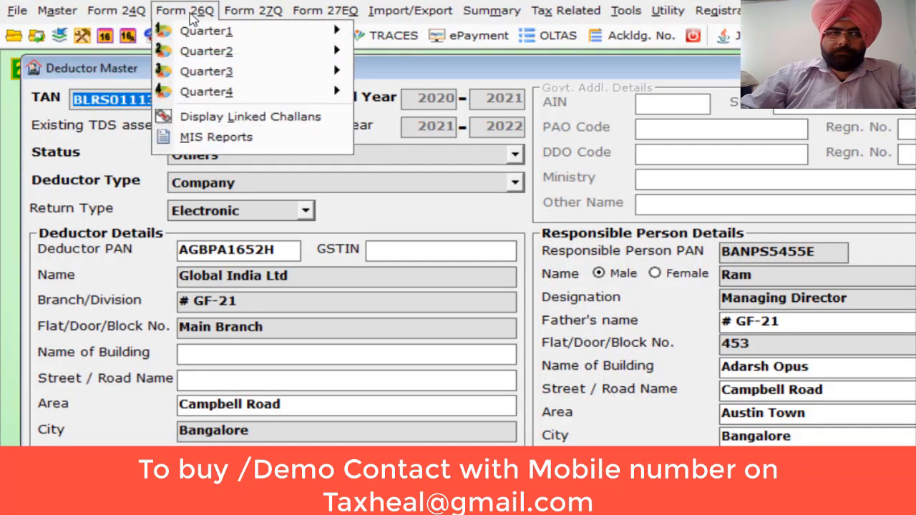
mouse_move(218, 30)
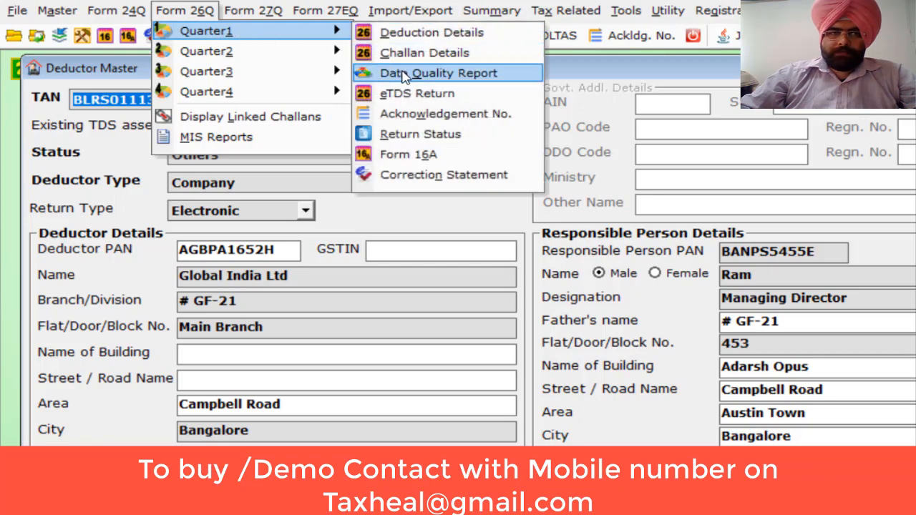
left_click(452, 97)
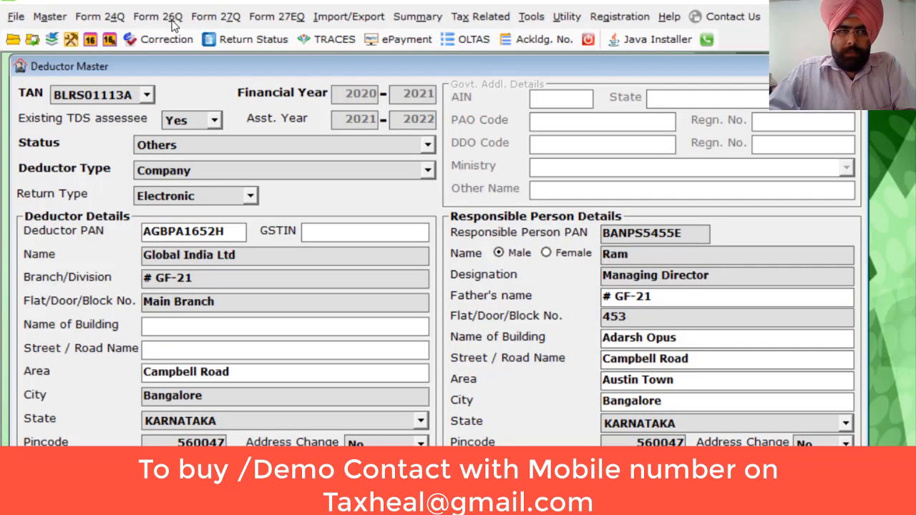
- Display the linked challans for Form 26Q and examine the deductions linked to the 194C and 194J challans
left_click(172, 22)
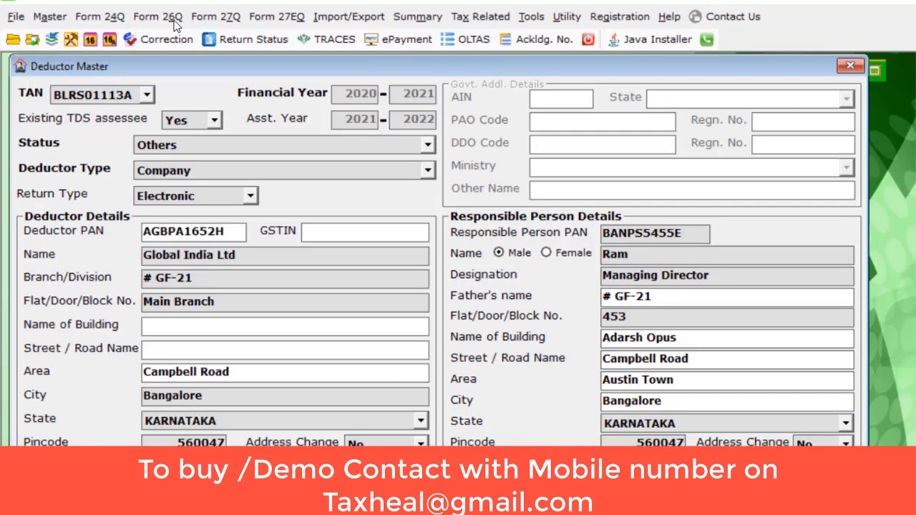
left_click(278, 28)
left_click(336, 201)
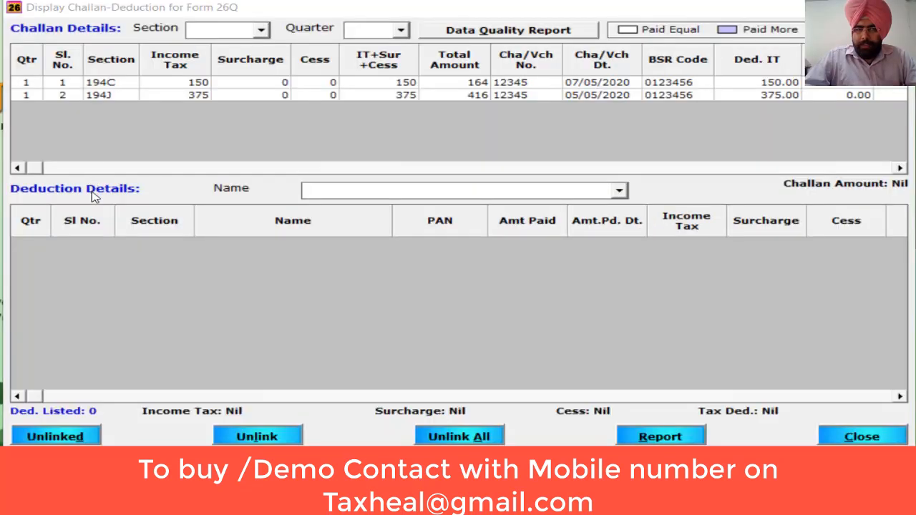
left_click(111, 84)
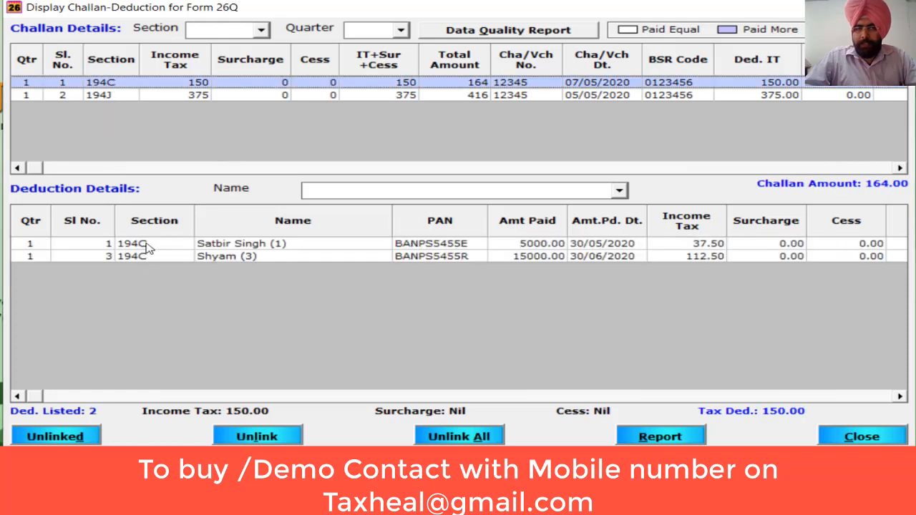
left_click(89, 99)
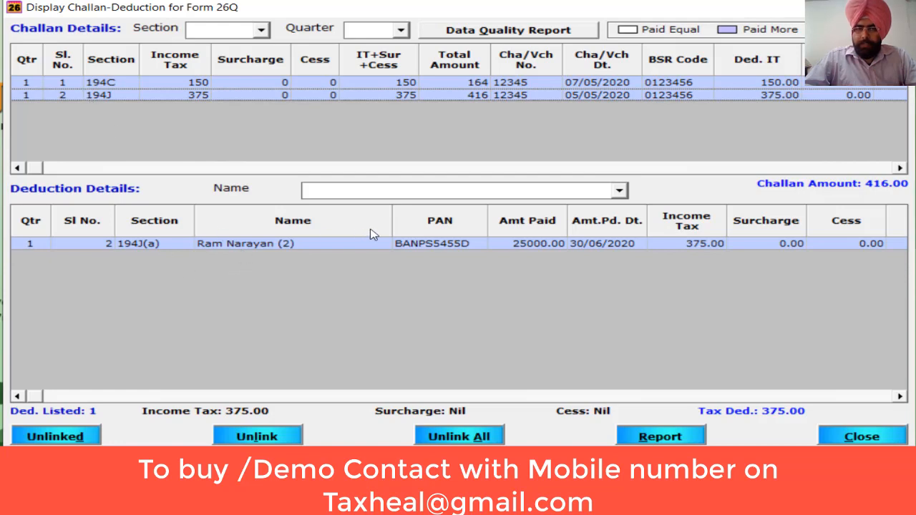
- Review the deductee names offered for filtering the linked deductions without applying a filter
left_click(618, 192)
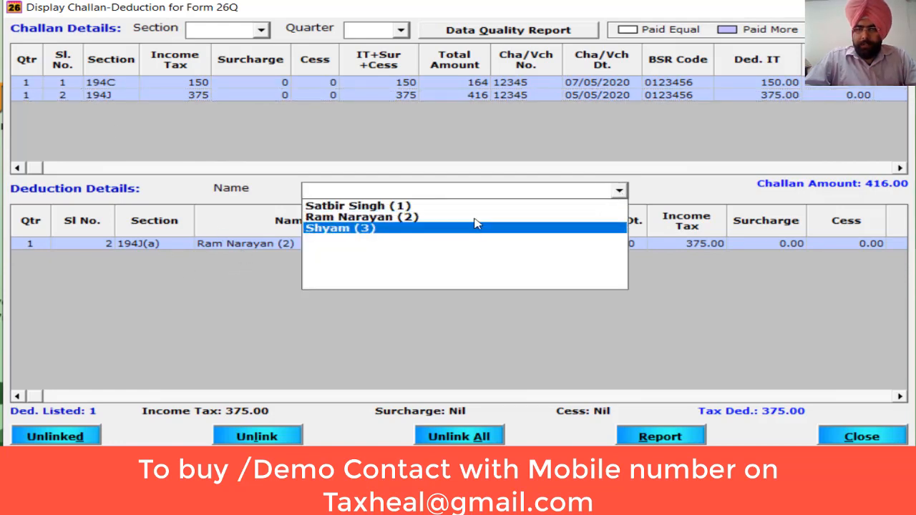
key("Up")
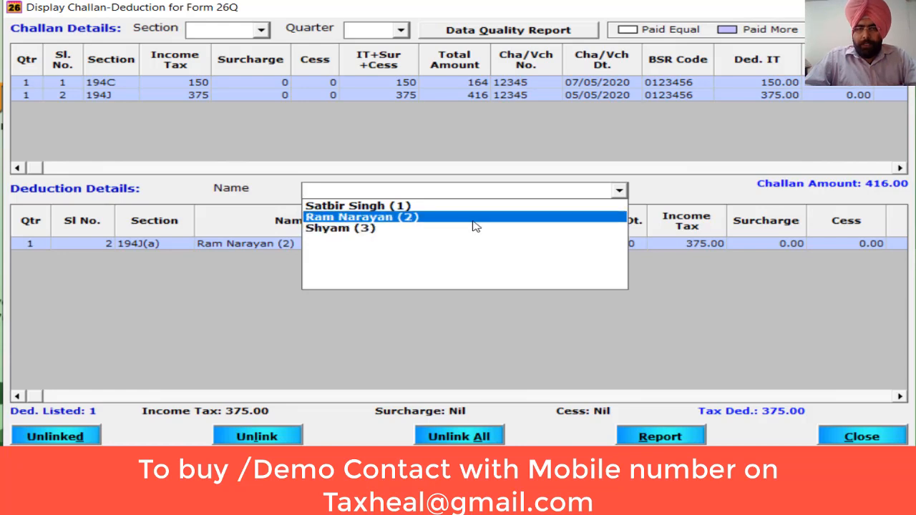
left_click(299, 160)
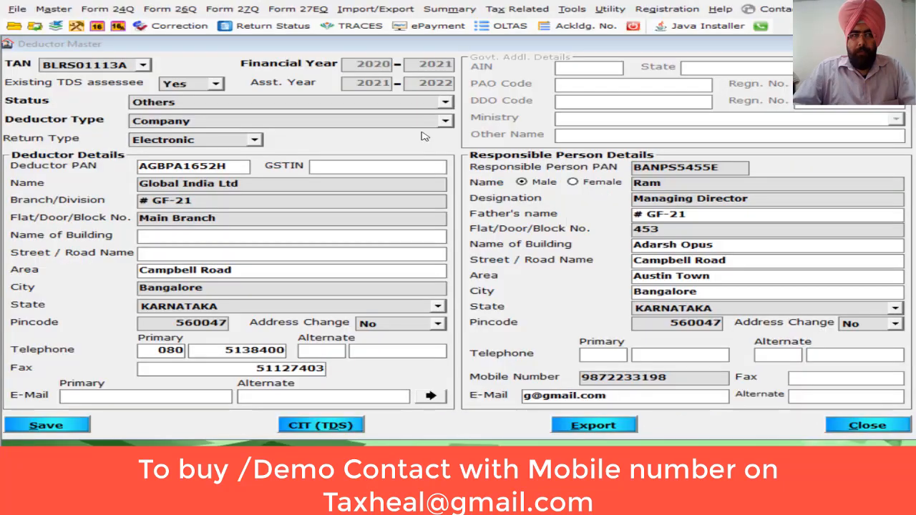
- Open the Form 26Q MIS Reports and review the options of each report from Deduction Register through ePayment Extract
left_click(170, 9)
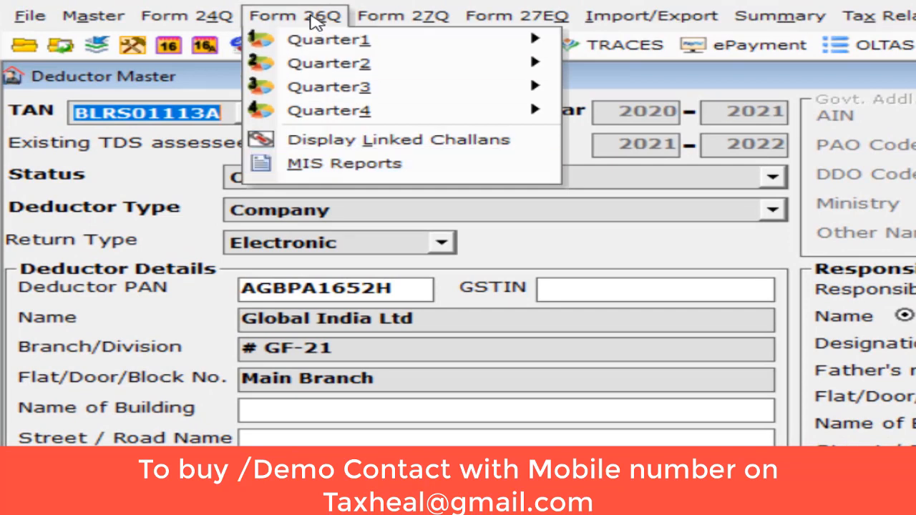
left_click(347, 165)
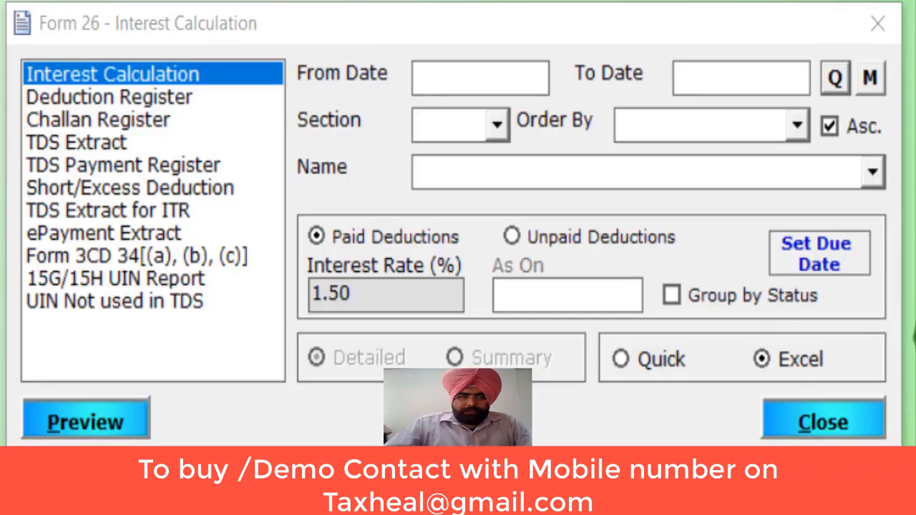
left_click(128, 100)
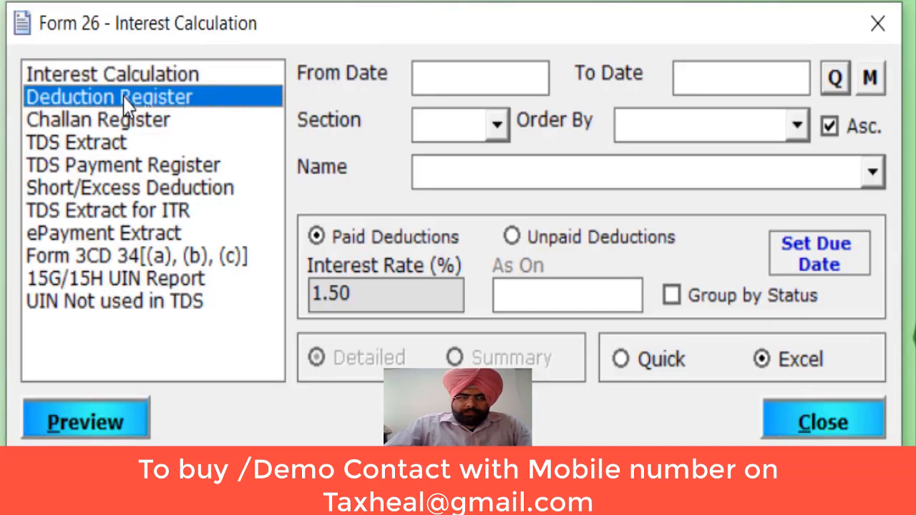
left_click(122, 121)
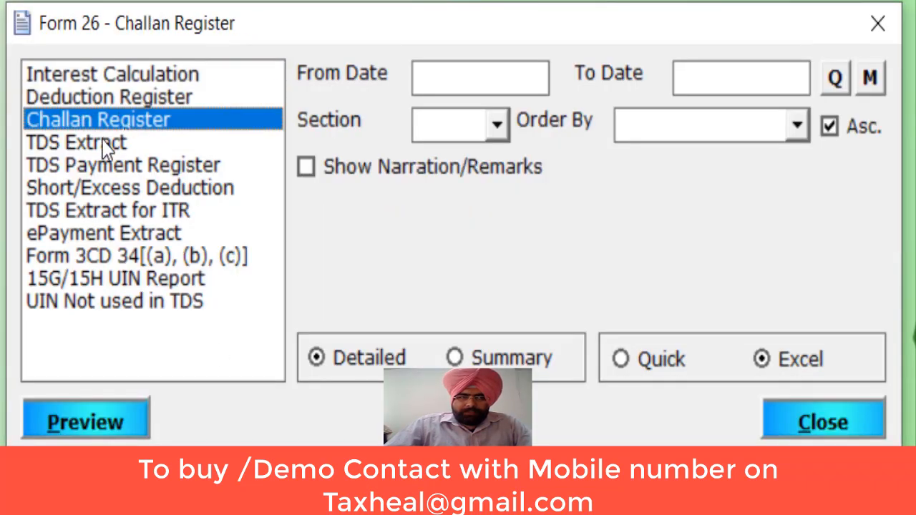
left_click(105, 145)
left_click(127, 172)
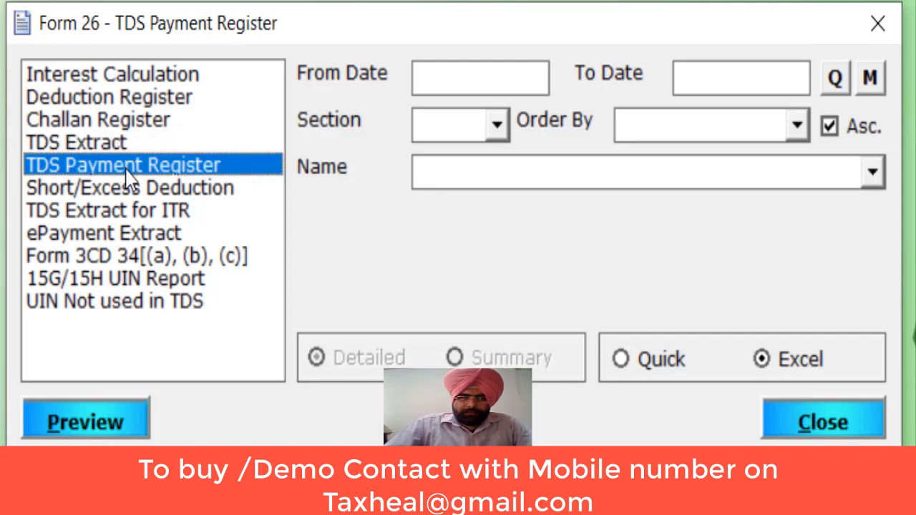
left_click(136, 190)
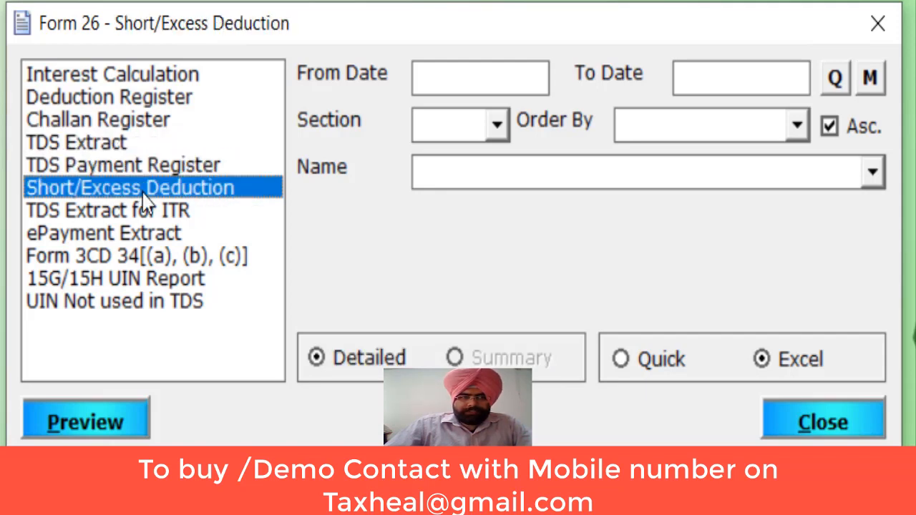
left_click(122, 211)
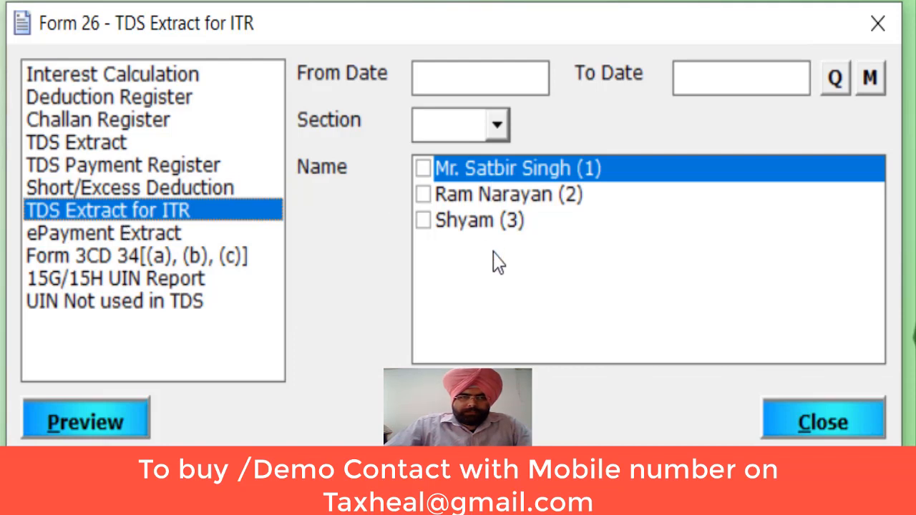
left_click(151, 239)
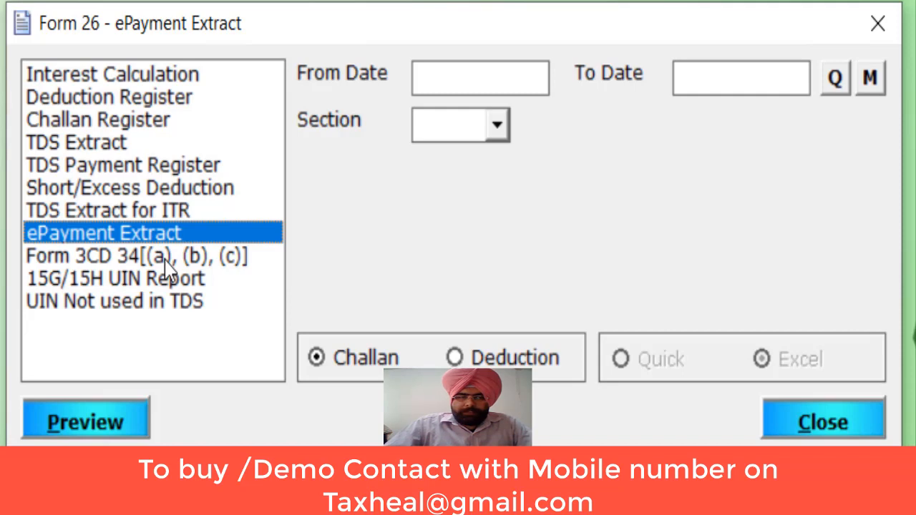
- Set the ePayment Extract period to 01/04/2020 through 31/03/2021 and view the quarter date choices without applying one
left_click(460, 78)
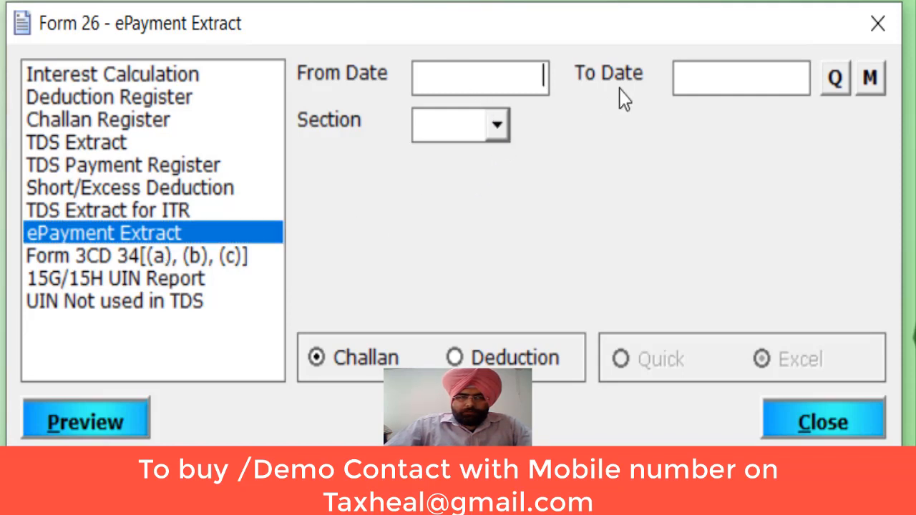
left_click(723, 70)
left_click(835, 78)
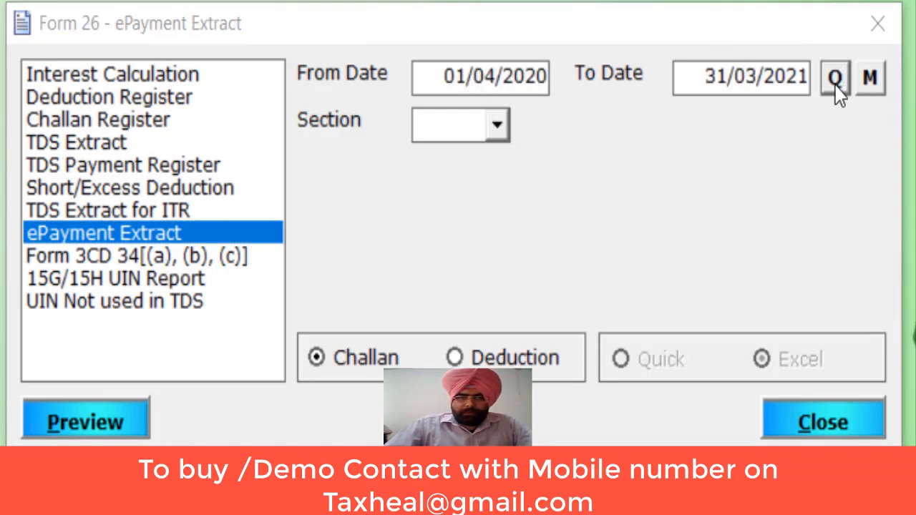
left_click_drag(870, 265, 630, 159)
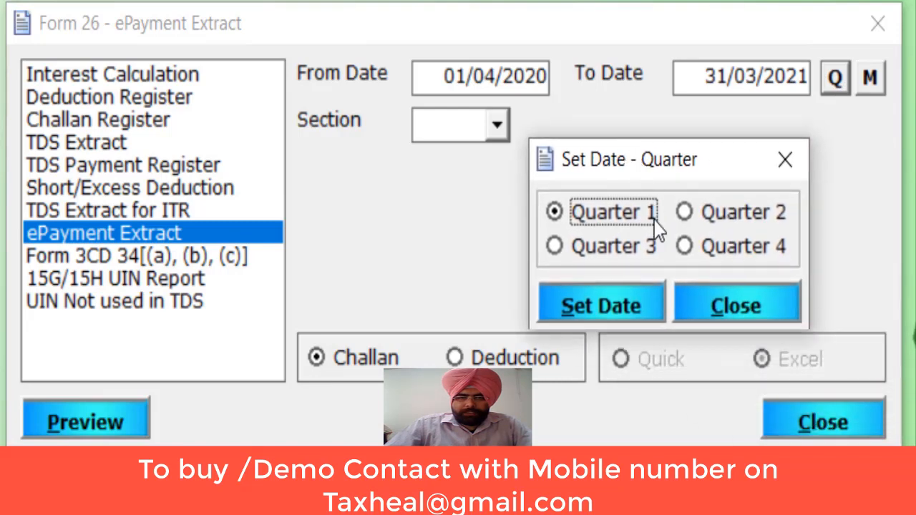
left_click(719, 308)
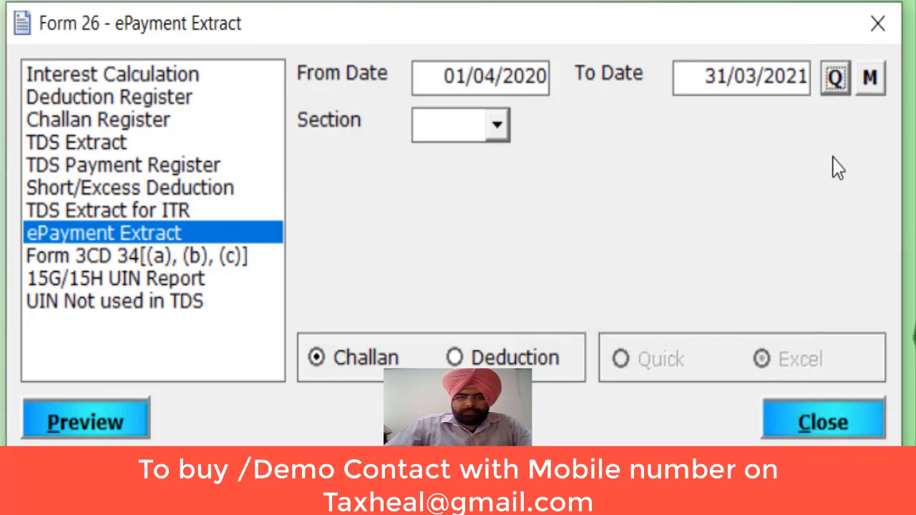
- View the months available for the ePayment Extract period and close the choice without setting a date
left_click(870, 79)
left_click_drag(865, 270, 556, 174)
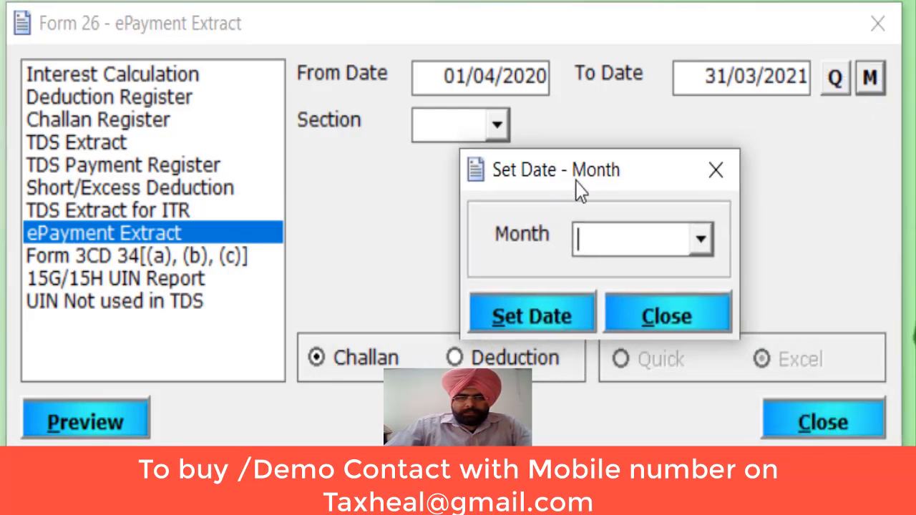
left_click(701, 241)
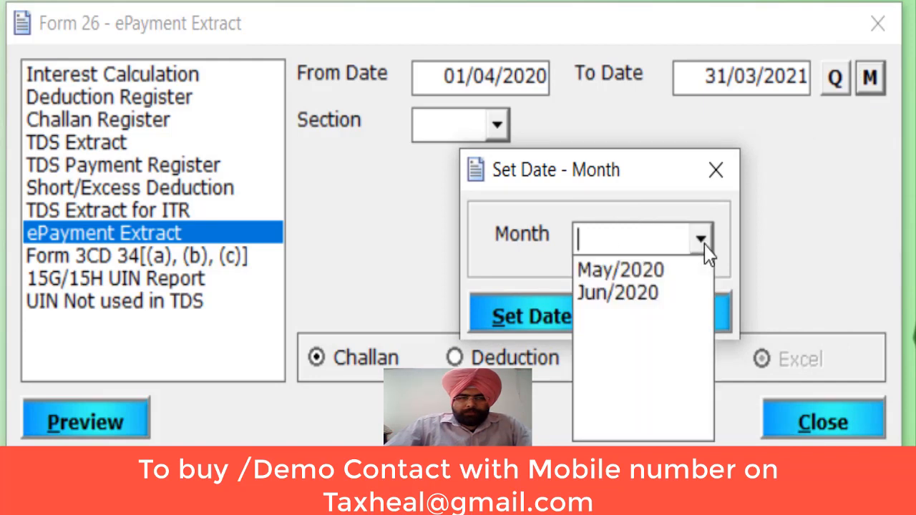
left_click(533, 259)
left_click(652, 305)
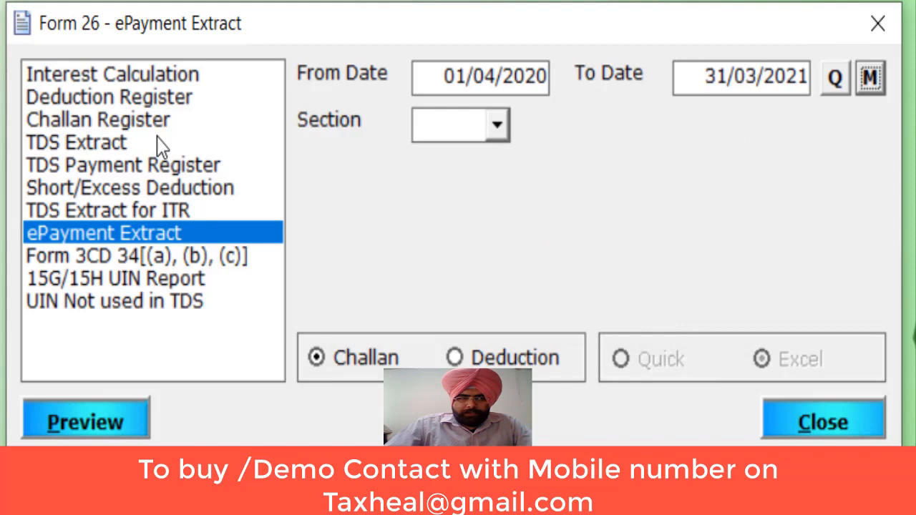
- Open the Form 3CD 34[(a), (b), (c)] report in Excel and examine the 34(a) sheet back to its TAN column
left_click(89, 142)
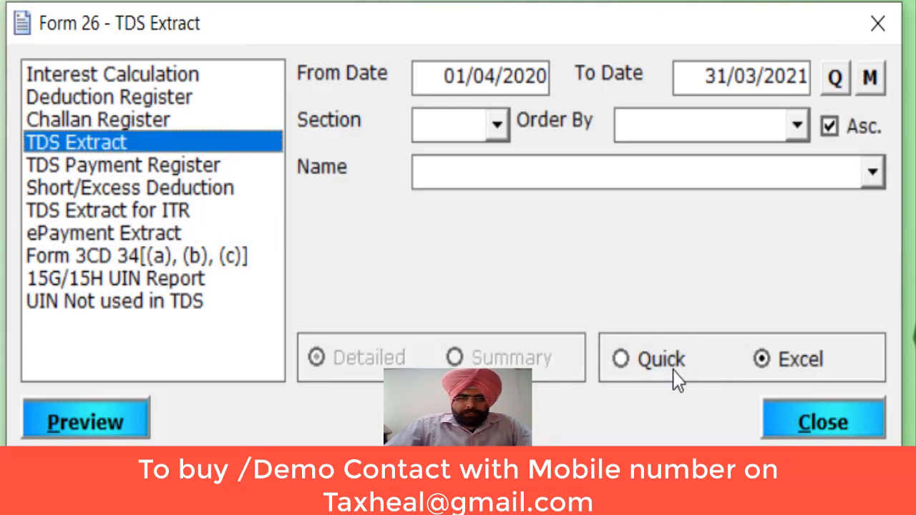
left_click(204, 261)
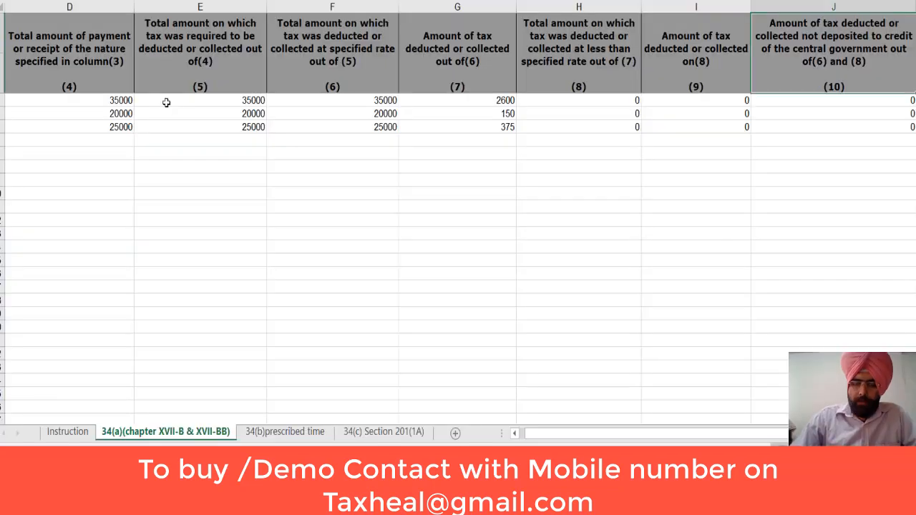
key("Left")
key("Left")
key("Left")
key("Left")
key("Left")
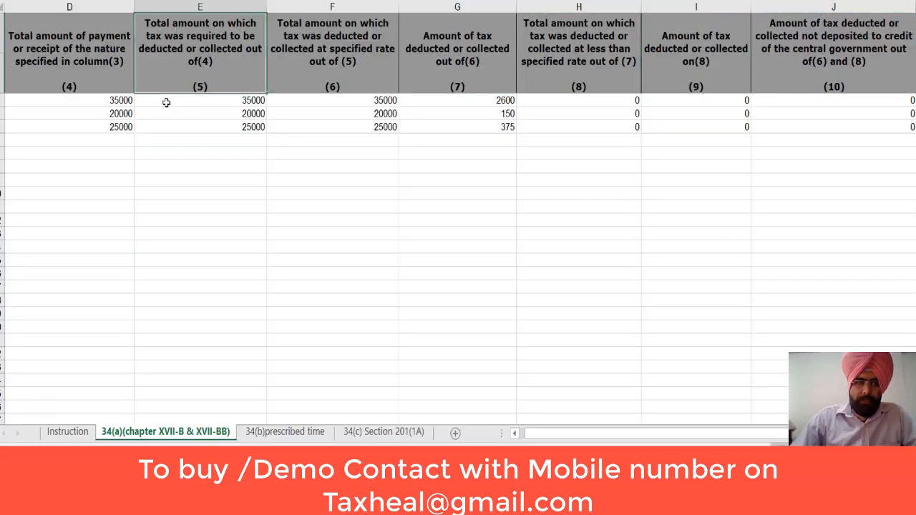
left_click(148, 111)
key("Left")
key("Left")
key("Left")
key("Left")
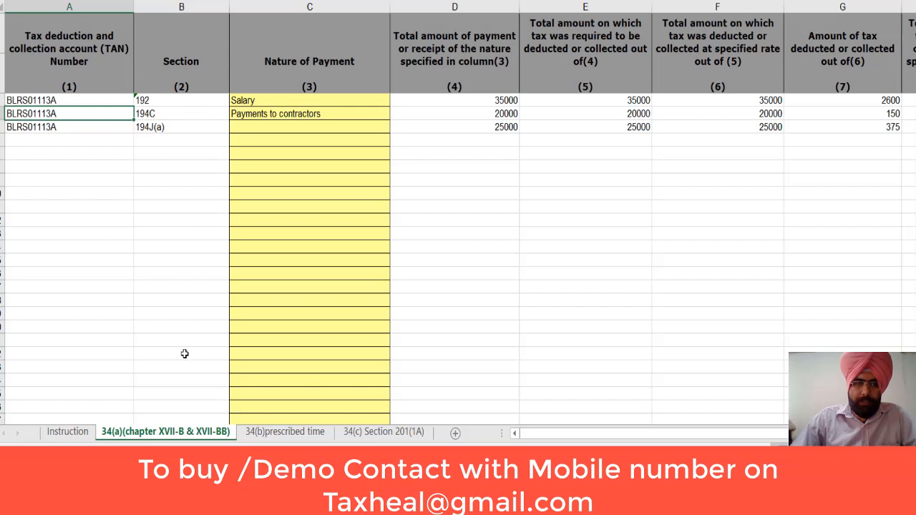
- Examine the 34(a) column headings from the total payment amount across to the tax not deposited
left_click(491, 80)
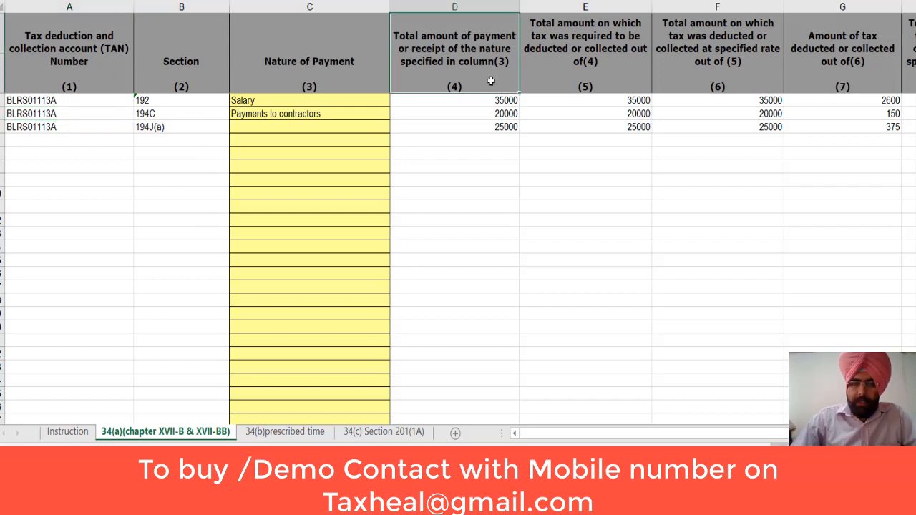
key("Right")
key("Right")
key("Right")
key("Right")
key("Right")
key("Right")
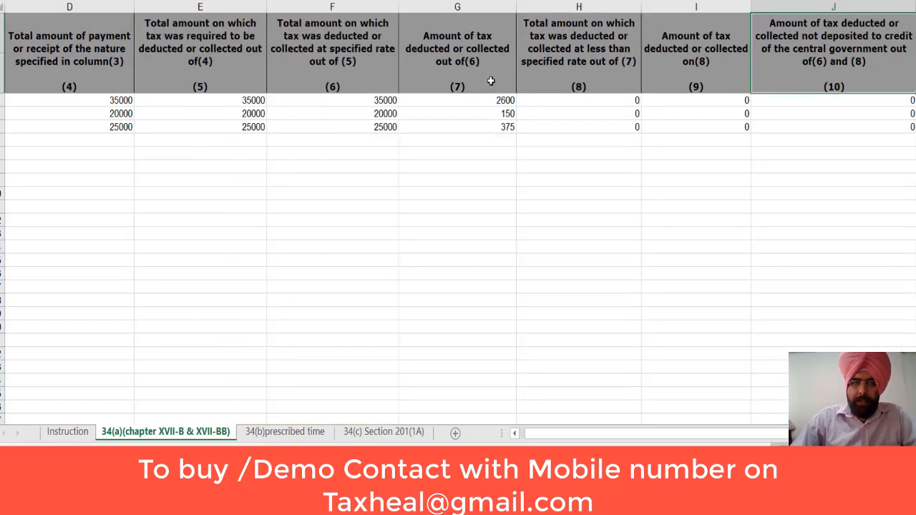
- Review the 34(b) prescribed time and 34(c) Section 201(1A) sheets, comparing them with the 34(a) sheet
left_click(280, 432)
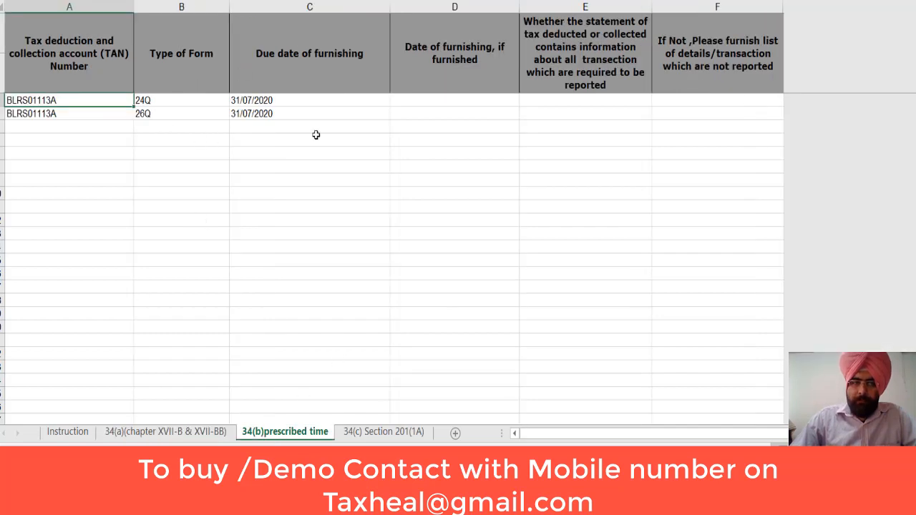
left_click(359, 432)
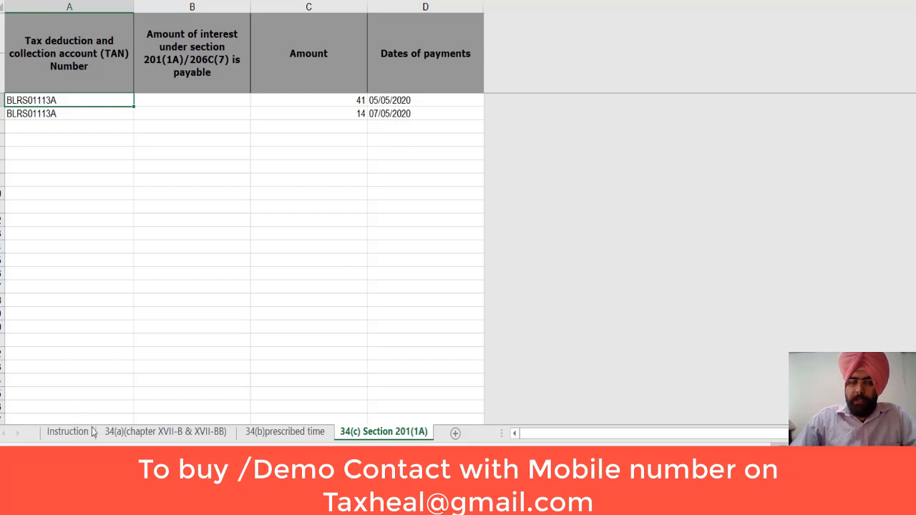
left_click(143, 437)
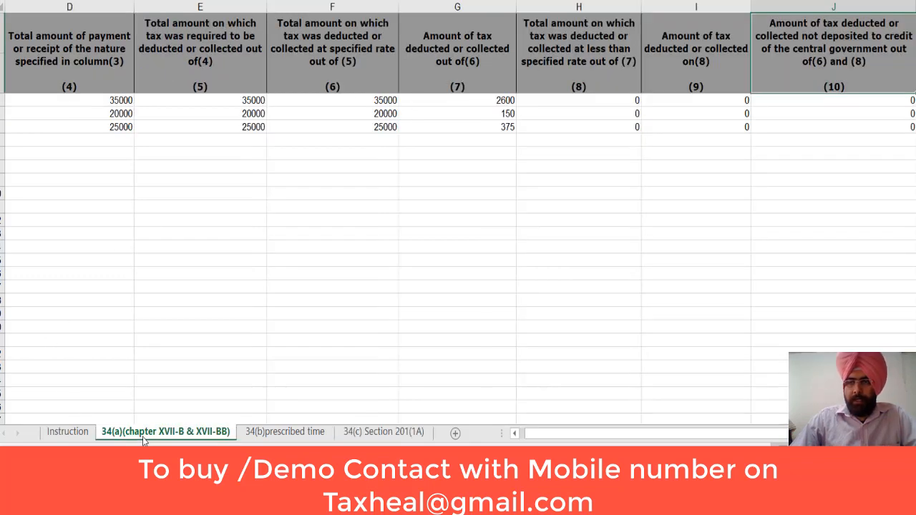
left_click(256, 433)
left_click(378, 433)
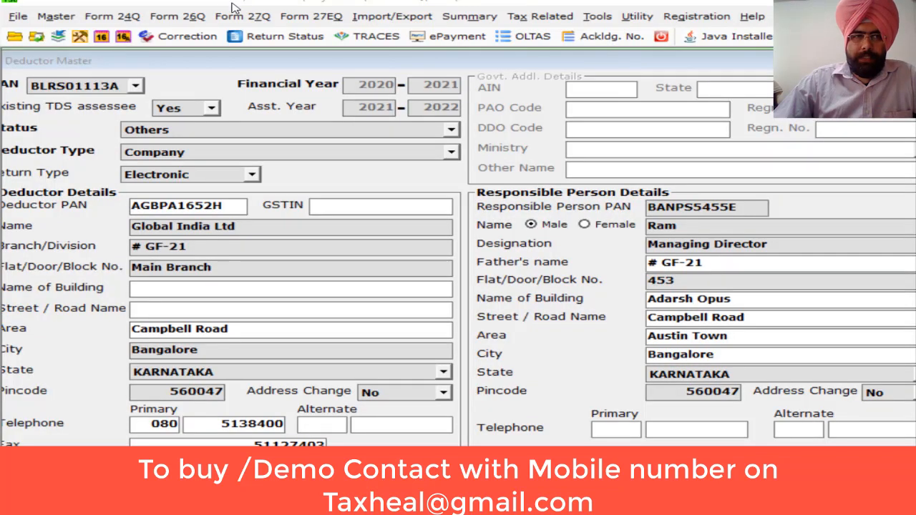
- Return to the TDS software and open the Acknowledgement No. option for Form 26Q Quarter 1
left_click(192, 20)
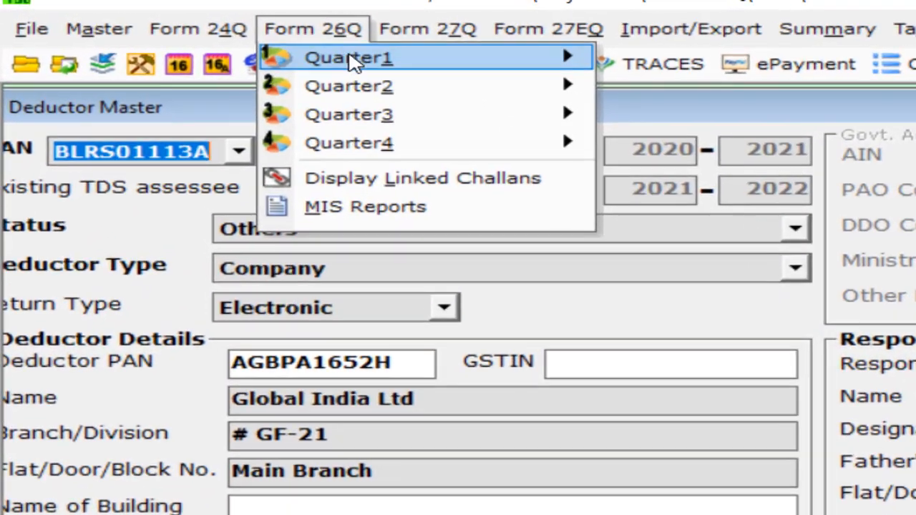
mouse_move(214, 36)
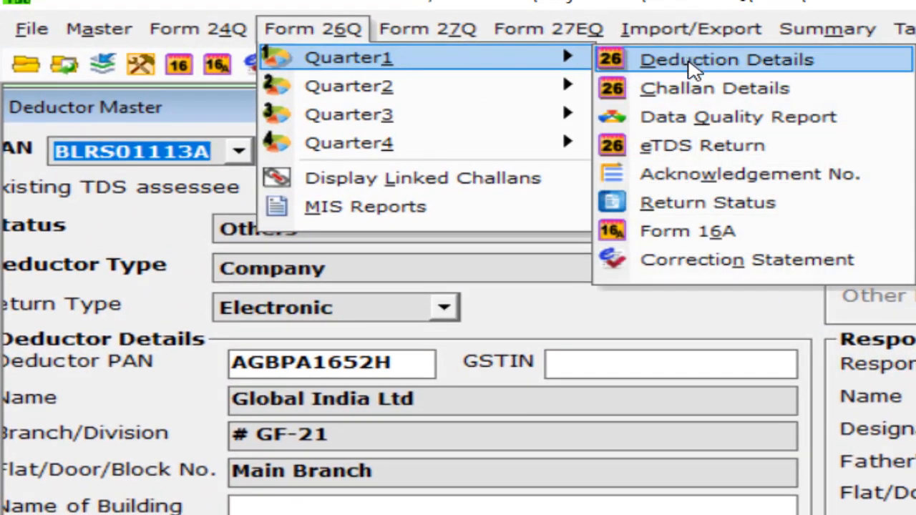
left_click(733, 181)
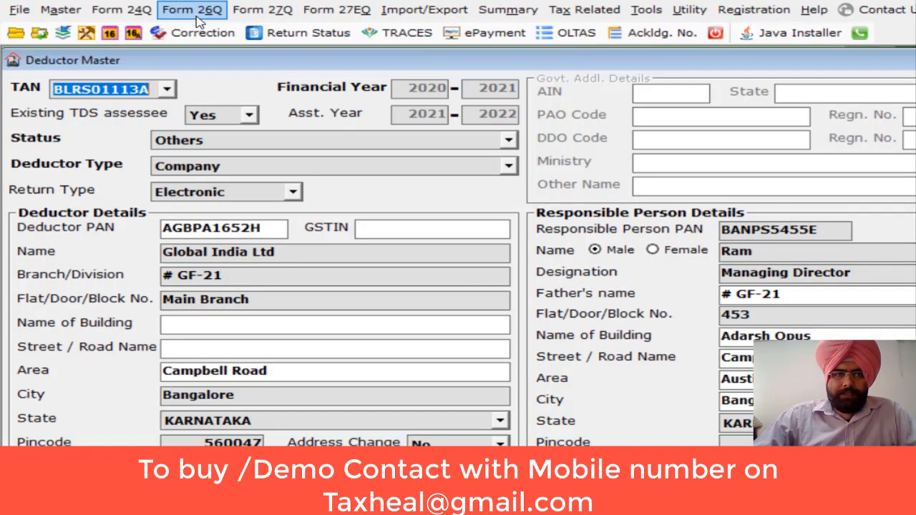
- Open the Return Status option for Form 26Q Quarter 1
left_click(195, 11)
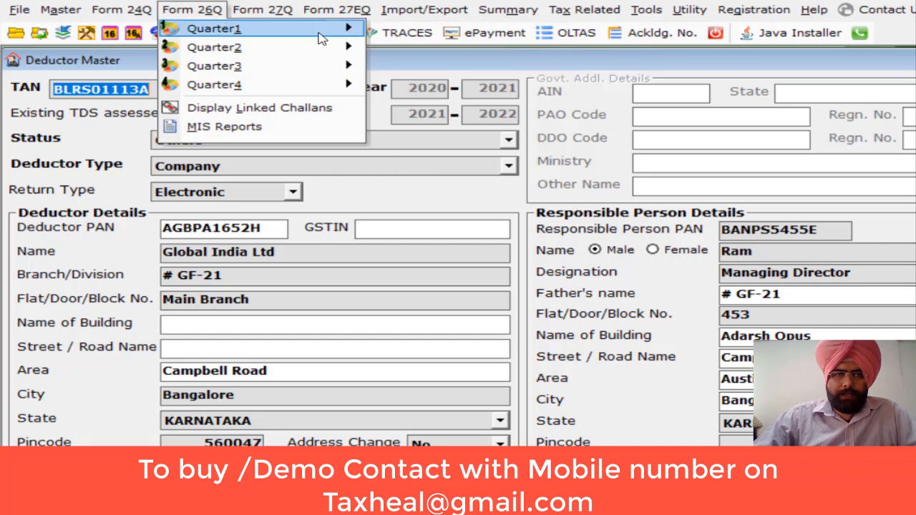
mouse_move(319, 33)
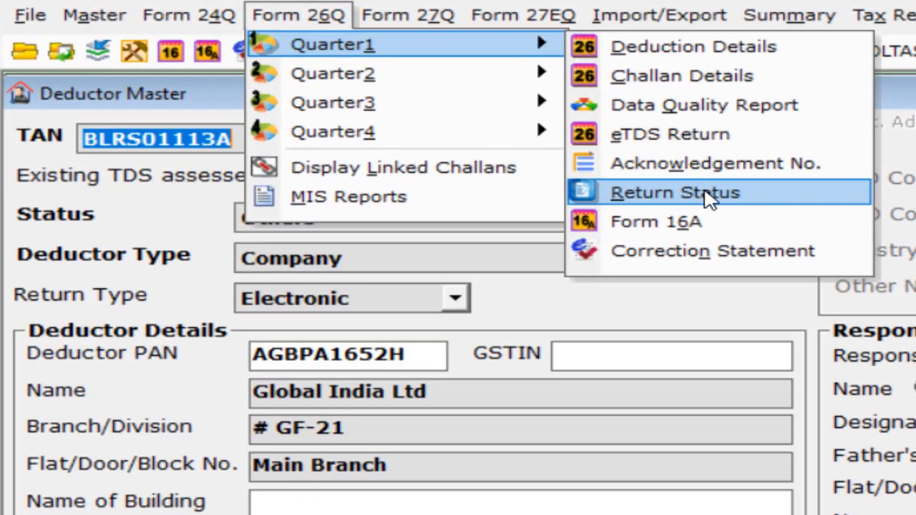
left_click(708, 198)
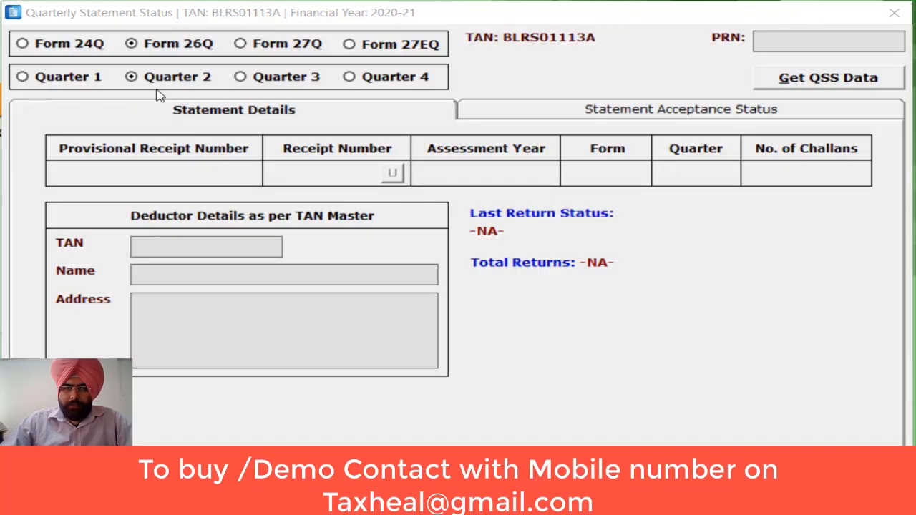
- Select Quarter 3 for Form 26Q, view its statement acceptance status, and return to the statement details
left_click(246, 76)
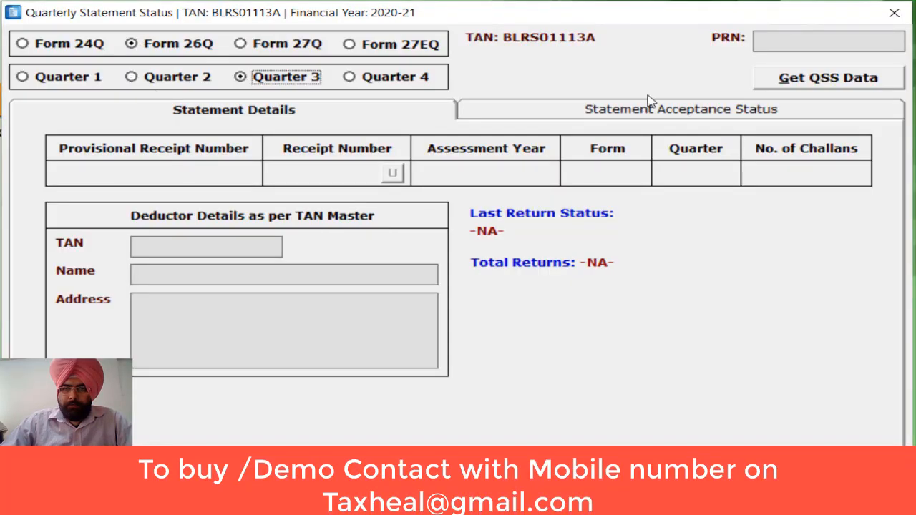
left_click(719, 115)
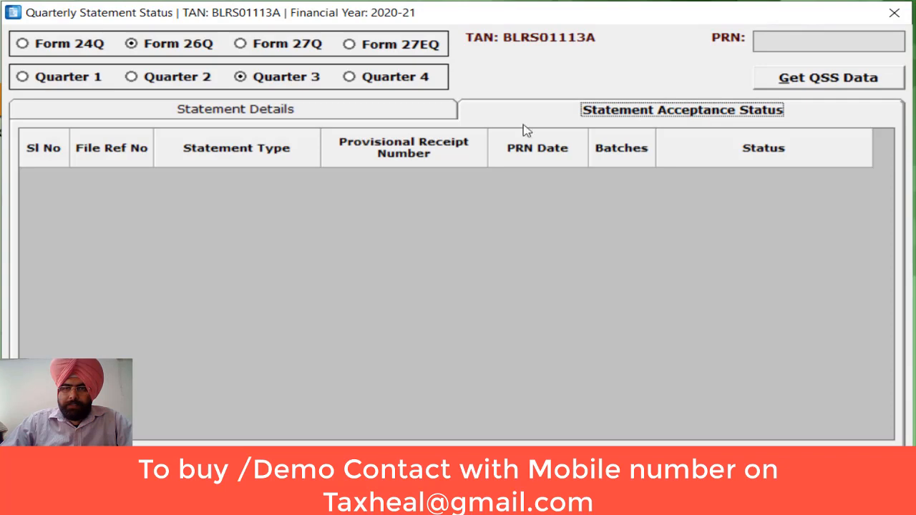
left_click(287, 113)
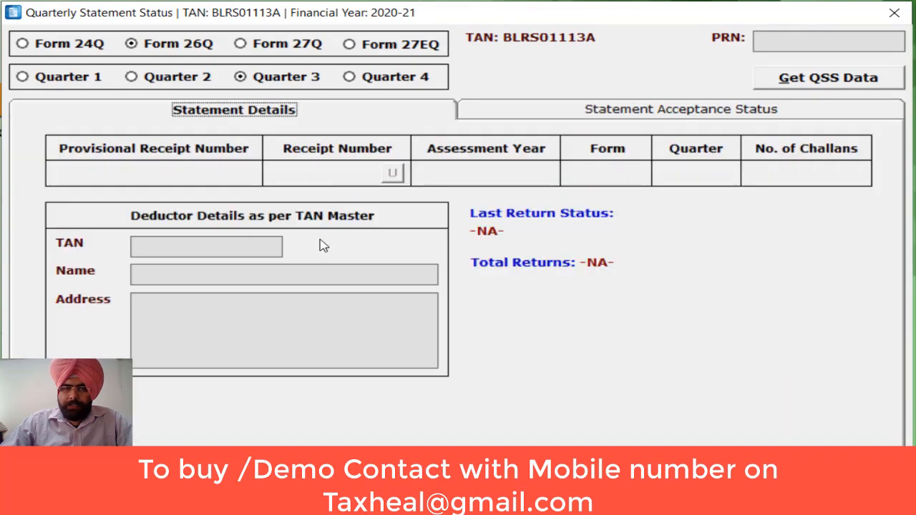